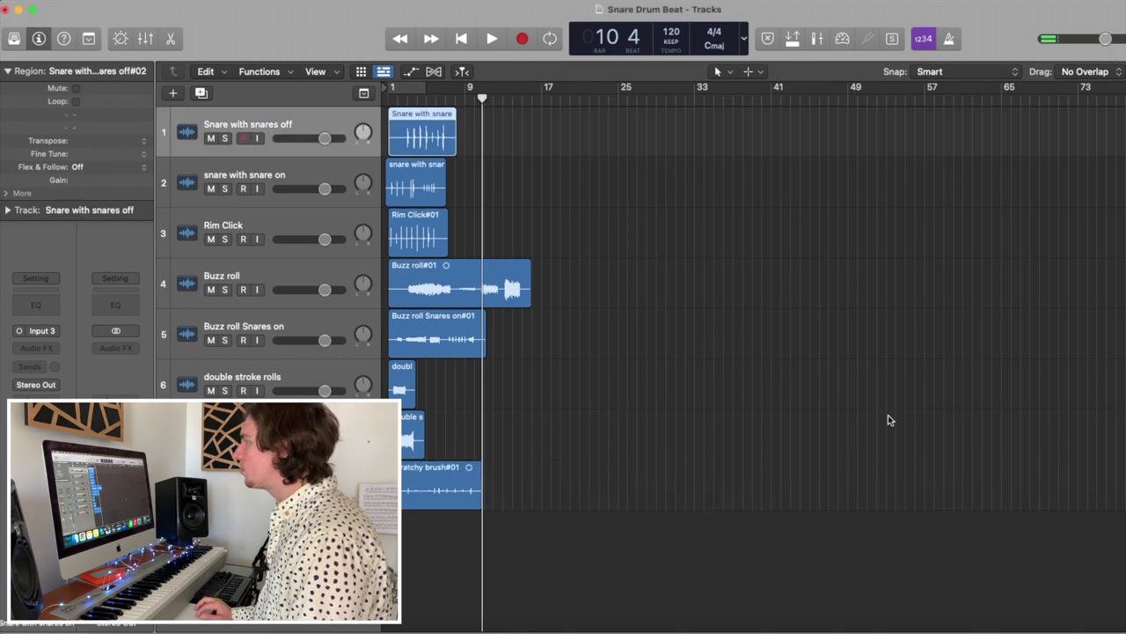
Create a Quick Sampler instrument track and audition the soloed Snare with snares off recording from the start
key(alt+super+s)
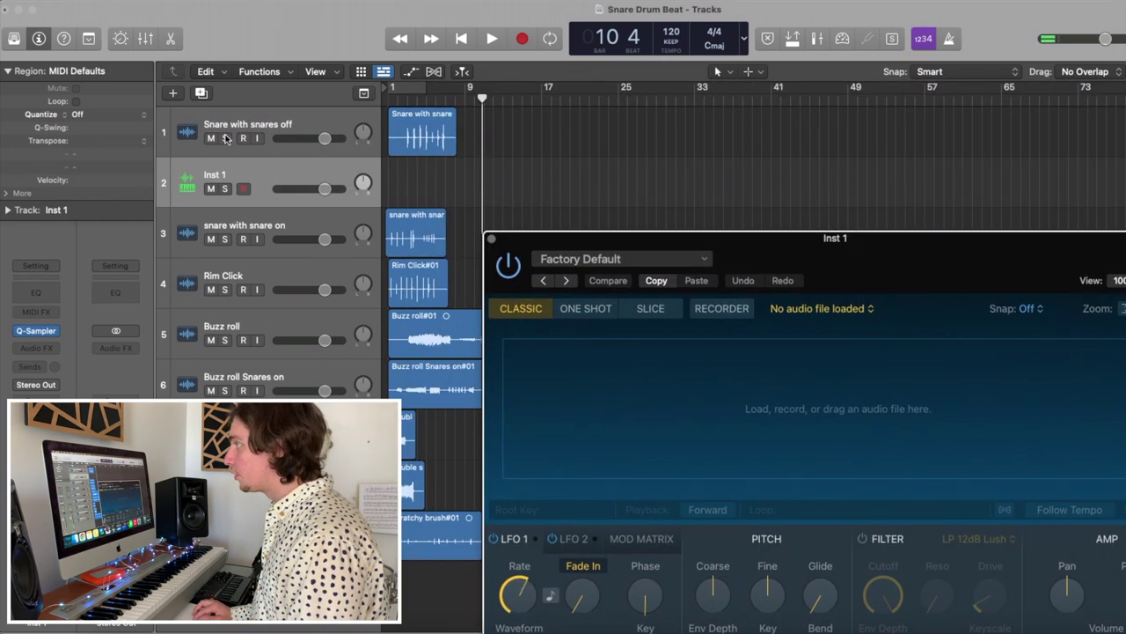
click(226, 138)
click(417, 131)
key(Return)
key(space)
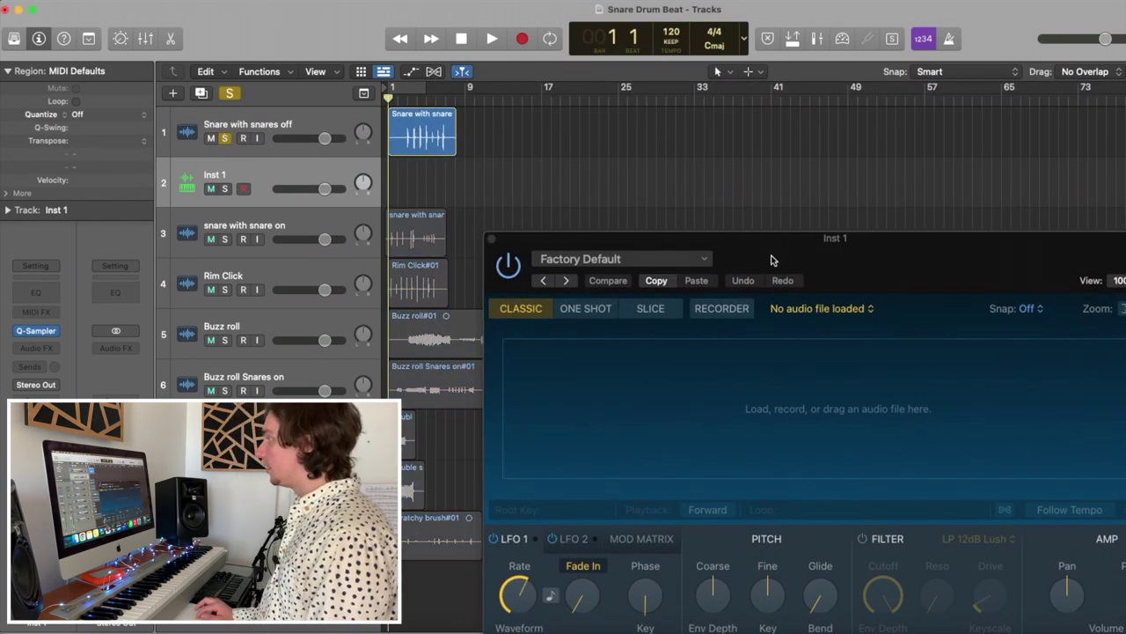
drag(772, 259, 844, 258)
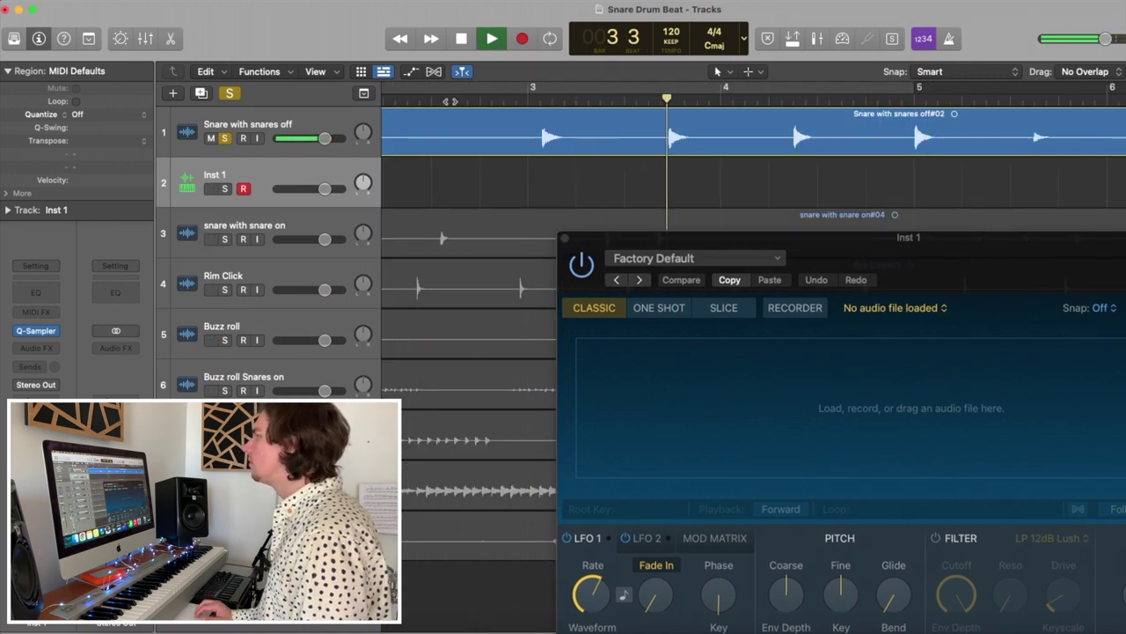
key(space)
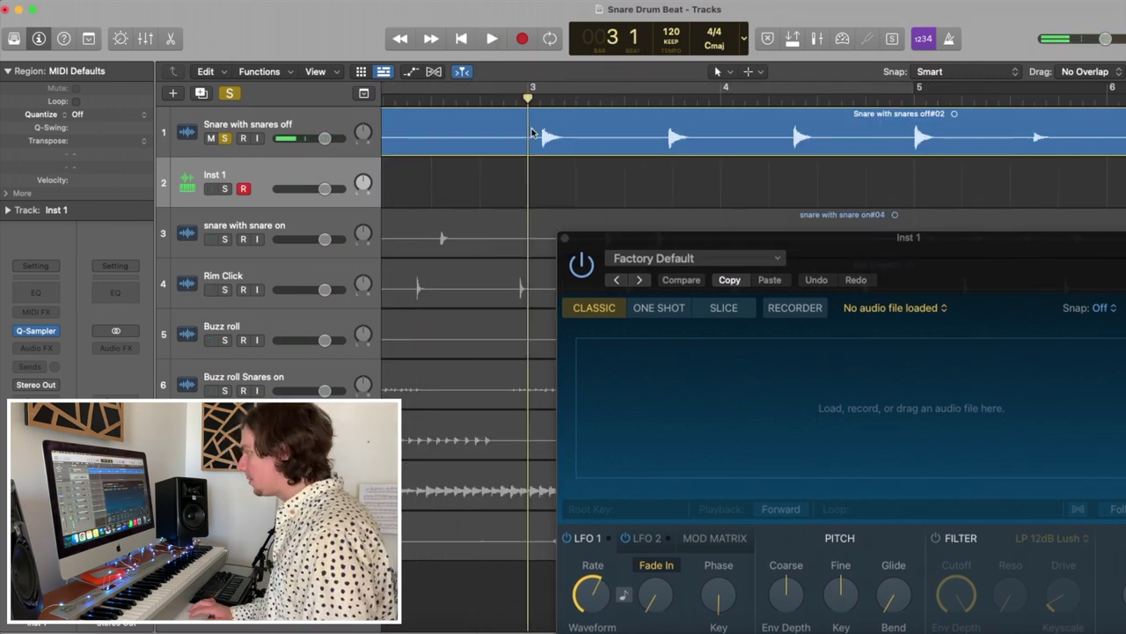
Load the snare hit just after bar 3 into Quick Sampler and set its sample start to 0.276 s
drag(531, 132, 742, 374)
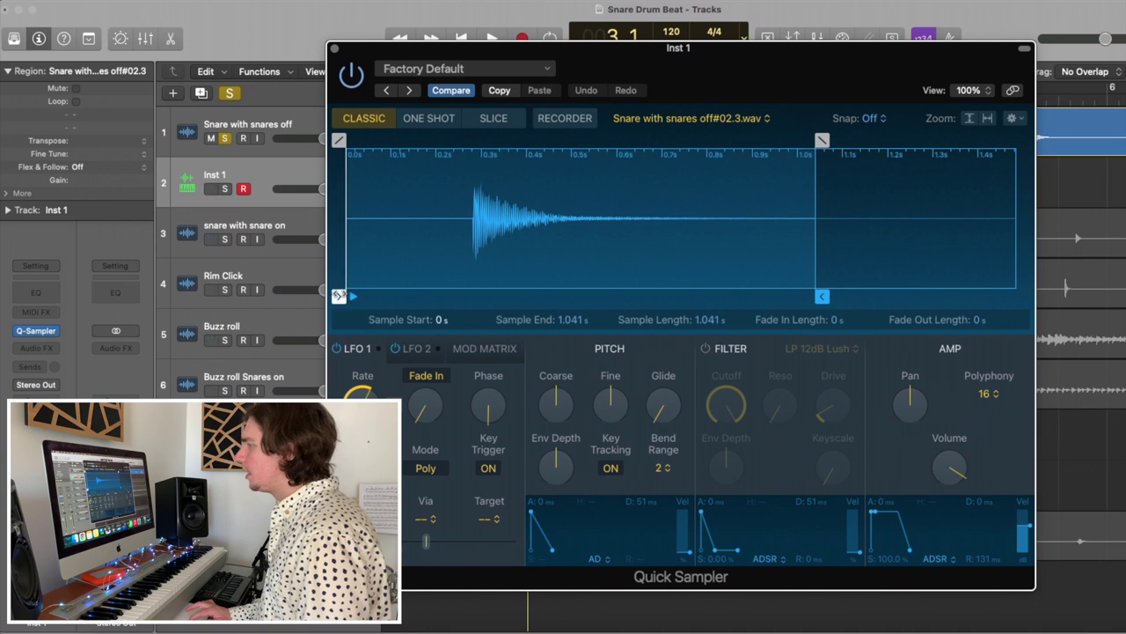
drag(342, 297, 469, 304)
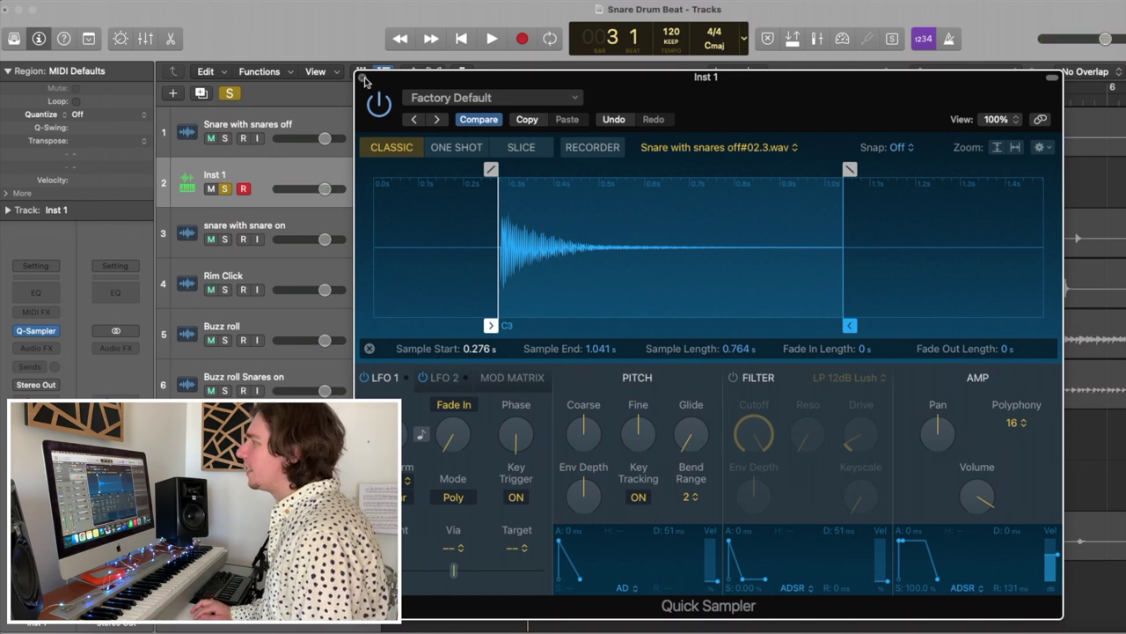
click(361, 78)
Add a Channel EQ to the Inst 1 track with a 48 dB/Oct low cut at 30 Hz
click(7, 71)
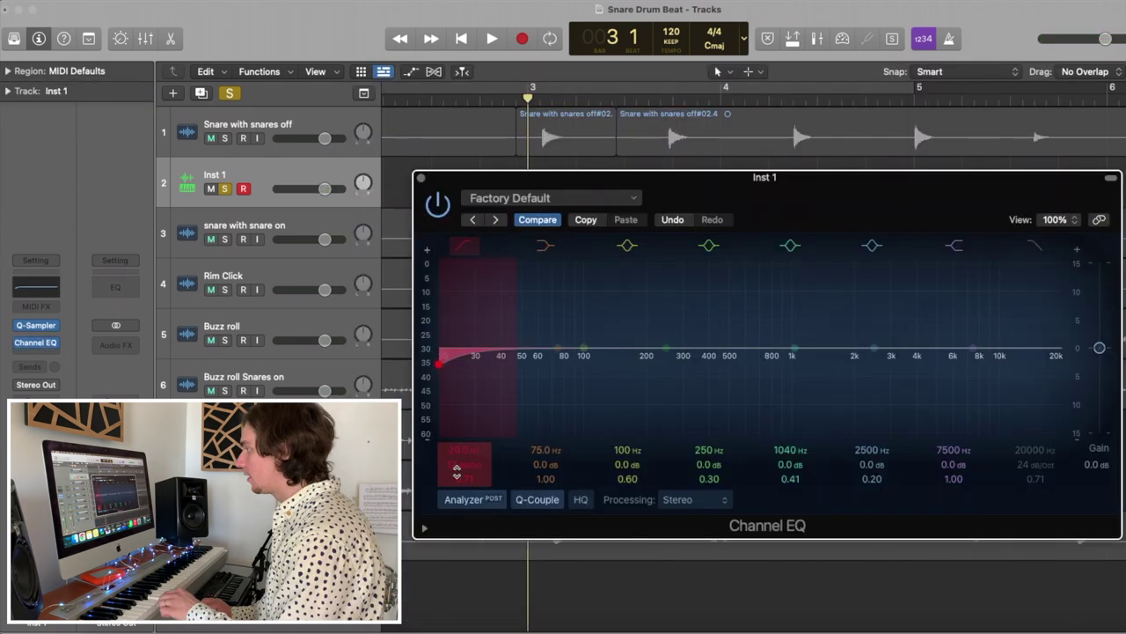
drag(460, 466, 460, 436)
drag(498, 363, 440, 363)
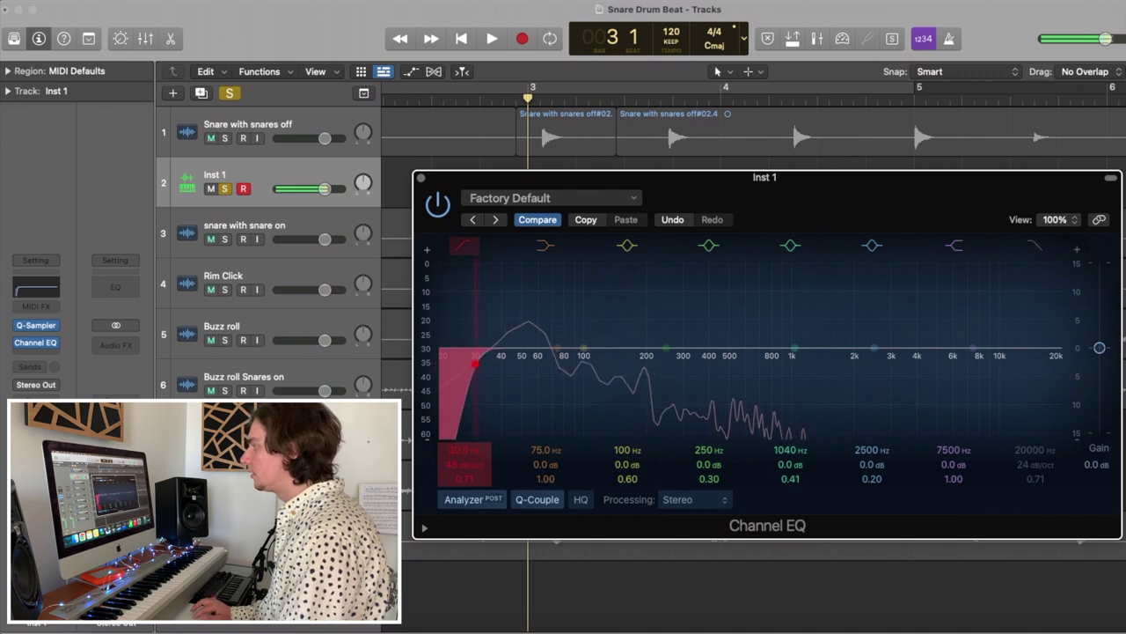
Turn the 250 Hz EQ band into a narrow cut of -6.8 dB at 226 Hz with a Q of 16
drag(666, 347, 666, 325)
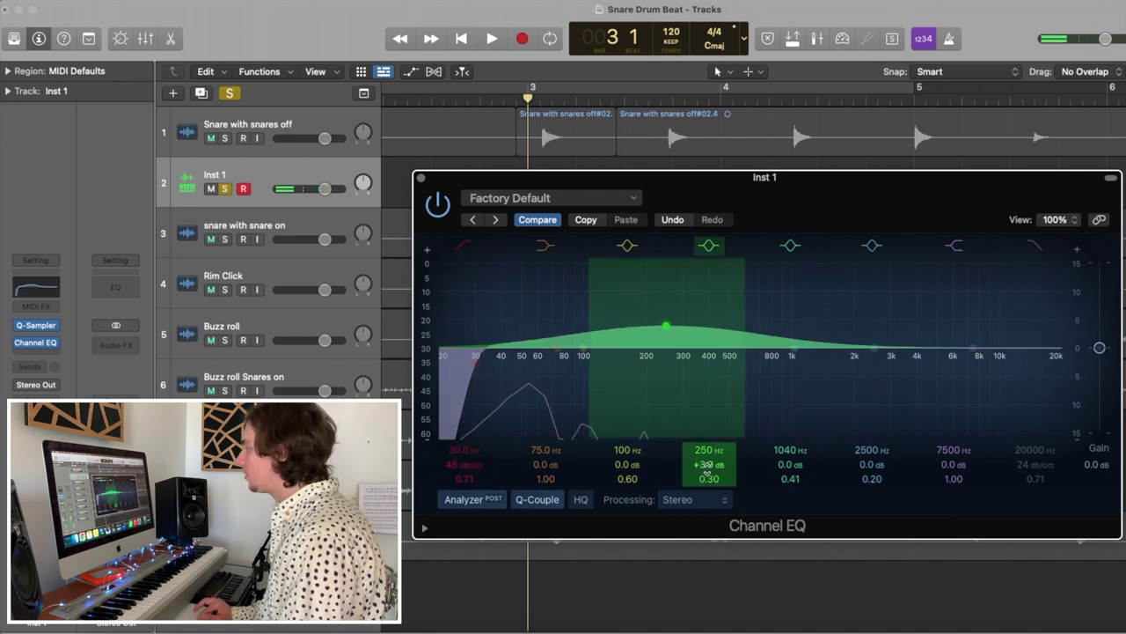
drag(708, 475, 659, 229)
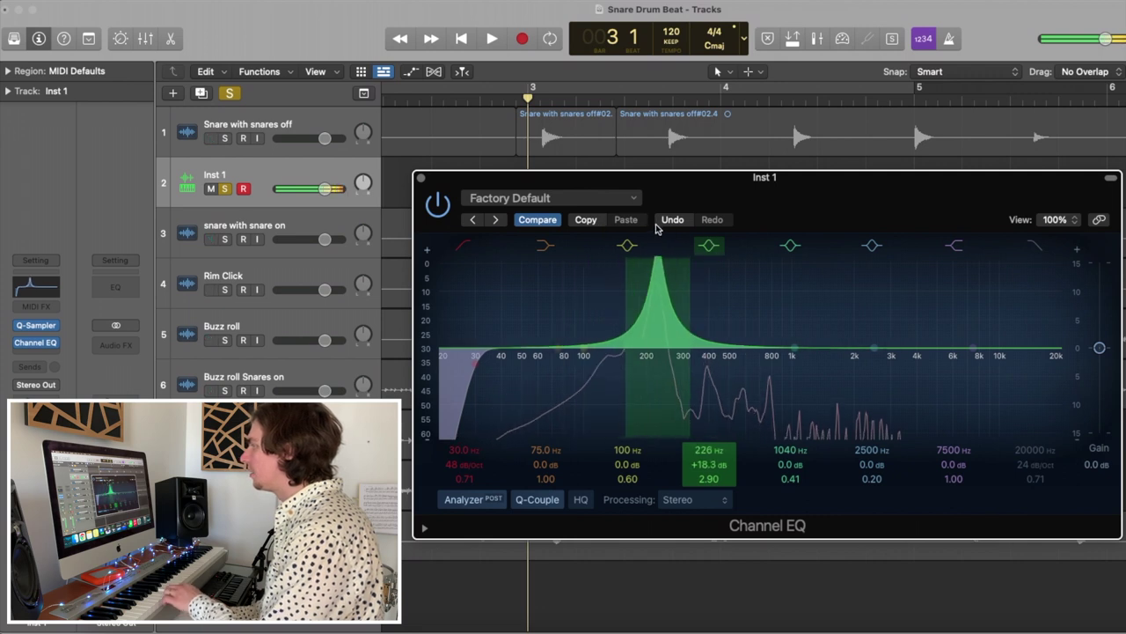
drag(705, 481, 704, 422)
Move the 1040 Hz EQ band to 535 Hz, narrow it to a Q of 65 and lower its gain into a cut
drag(788, 481, 789, 422)
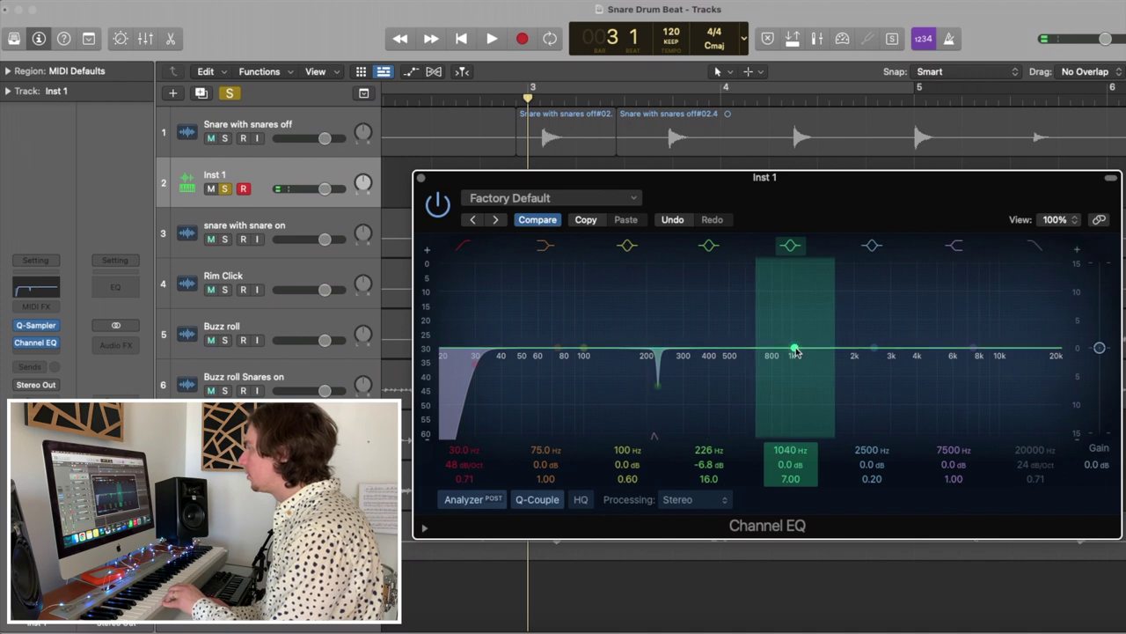
drag(795, 349, 736, 232)
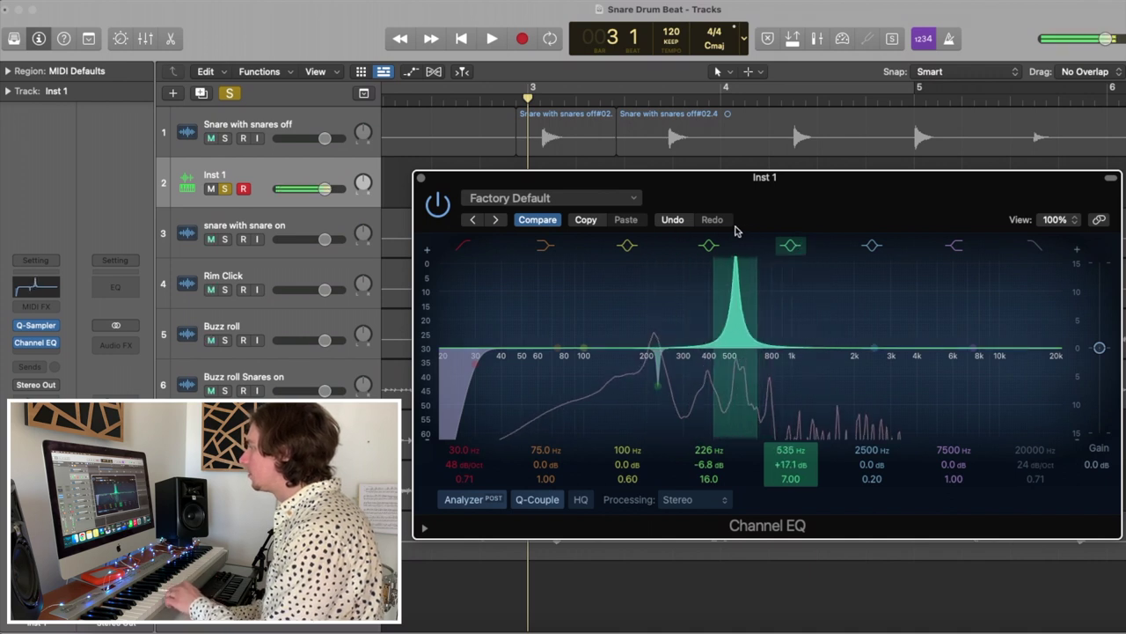
drag(791, 478, 791, 422)
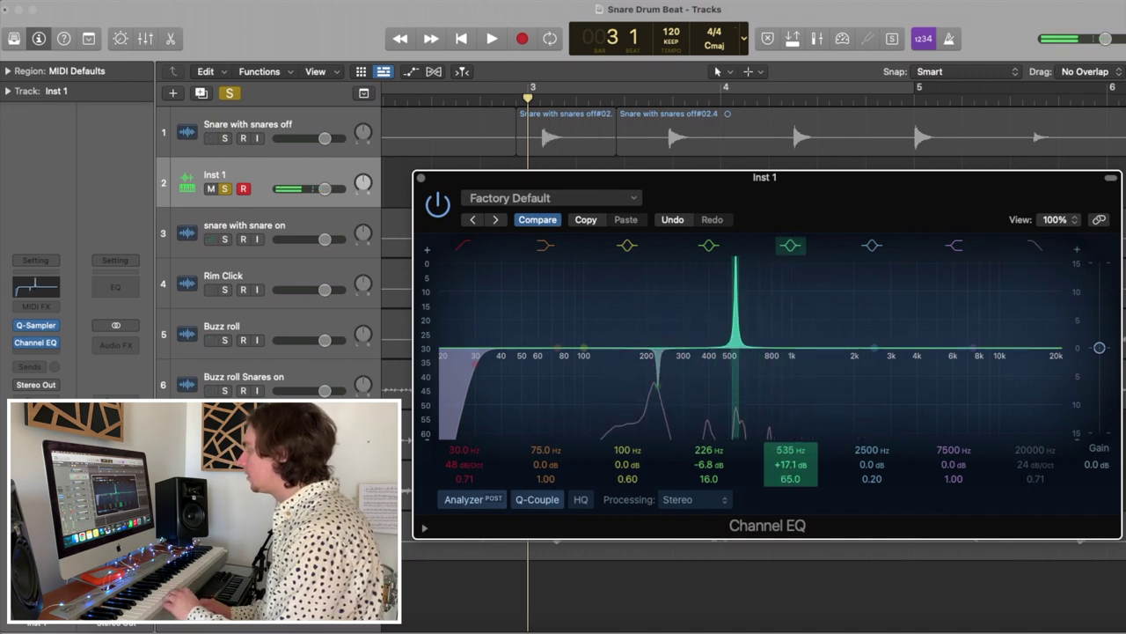
drag(791, 464, 791, 519)
click(420, 177)
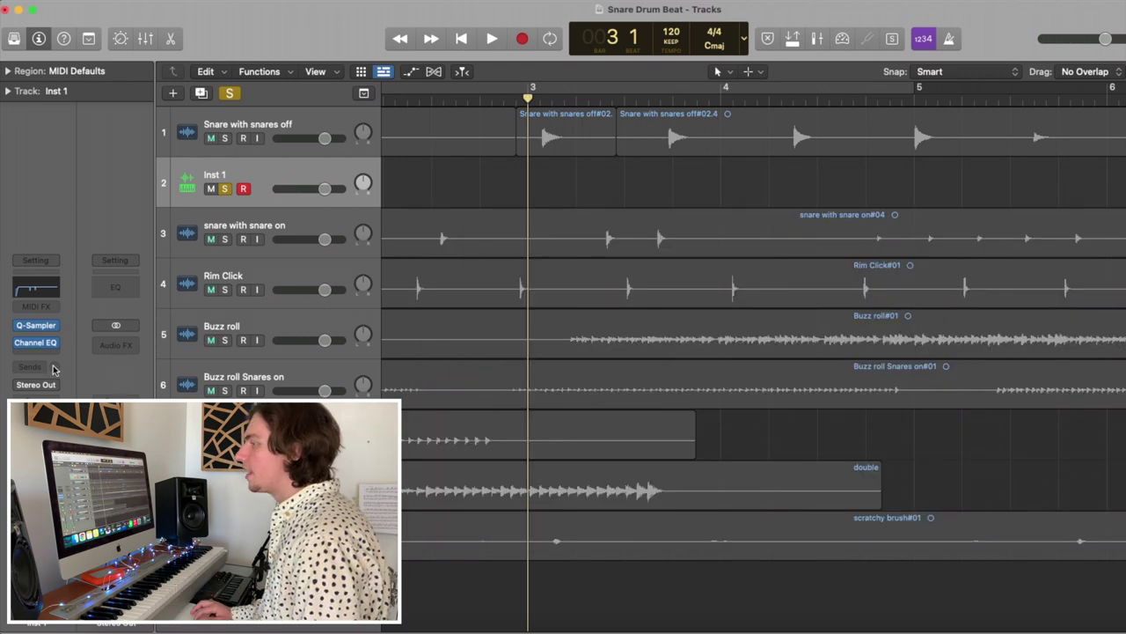
Add a Compressor after the Channel EQ and load its Type R Light preset
click(37, 352)
click(35, 354)
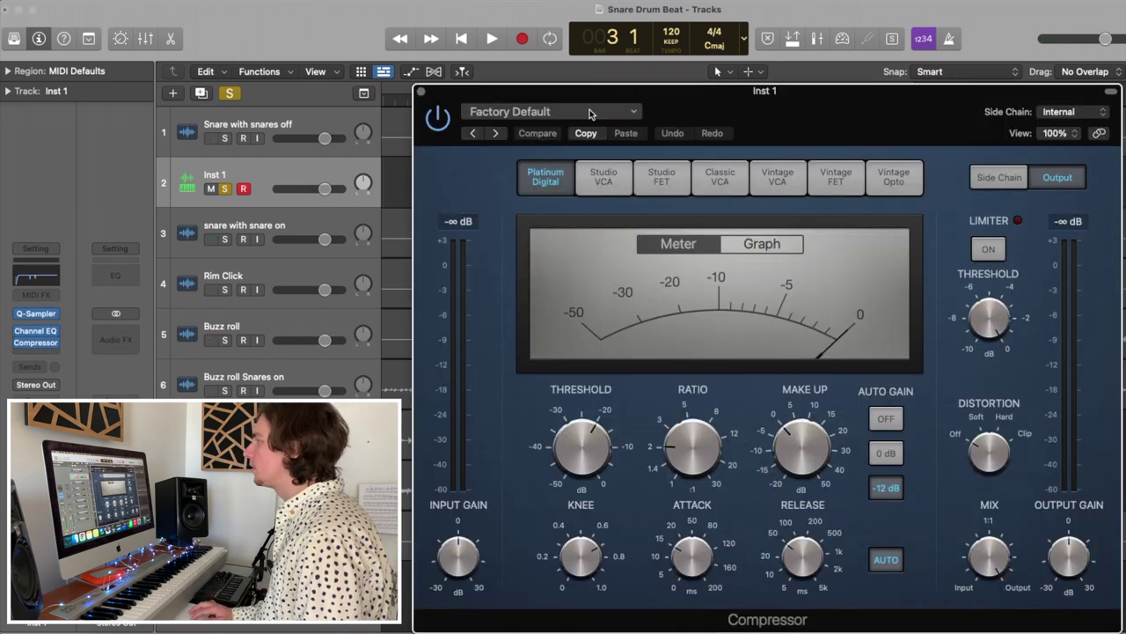
click(593, 111)
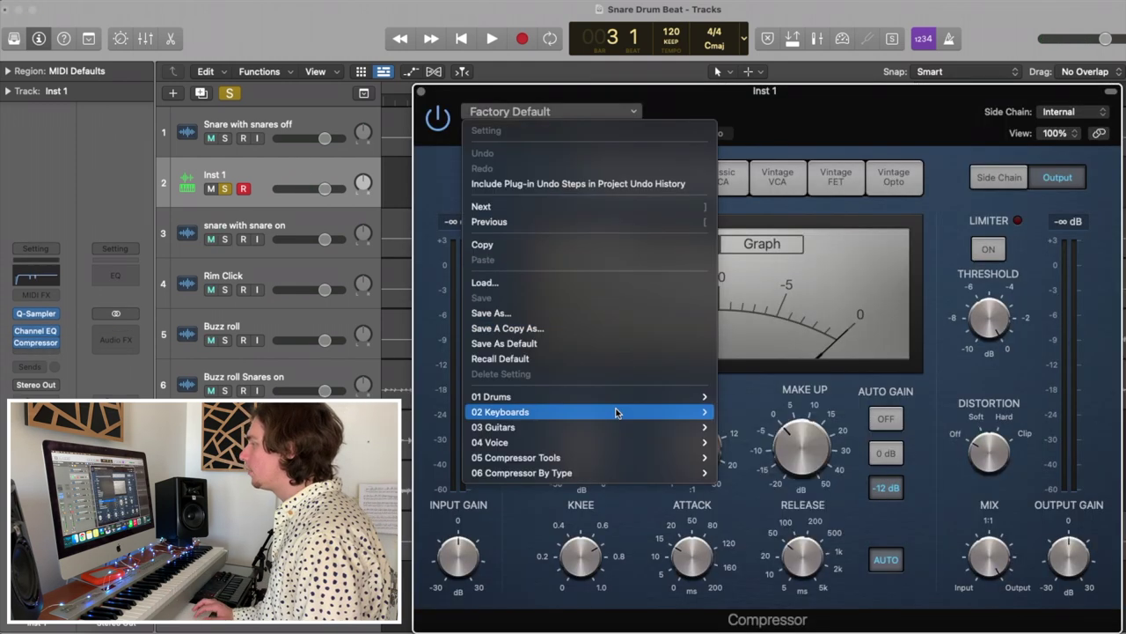
mouse_move(614, 429)
mouse_move(616, 456)
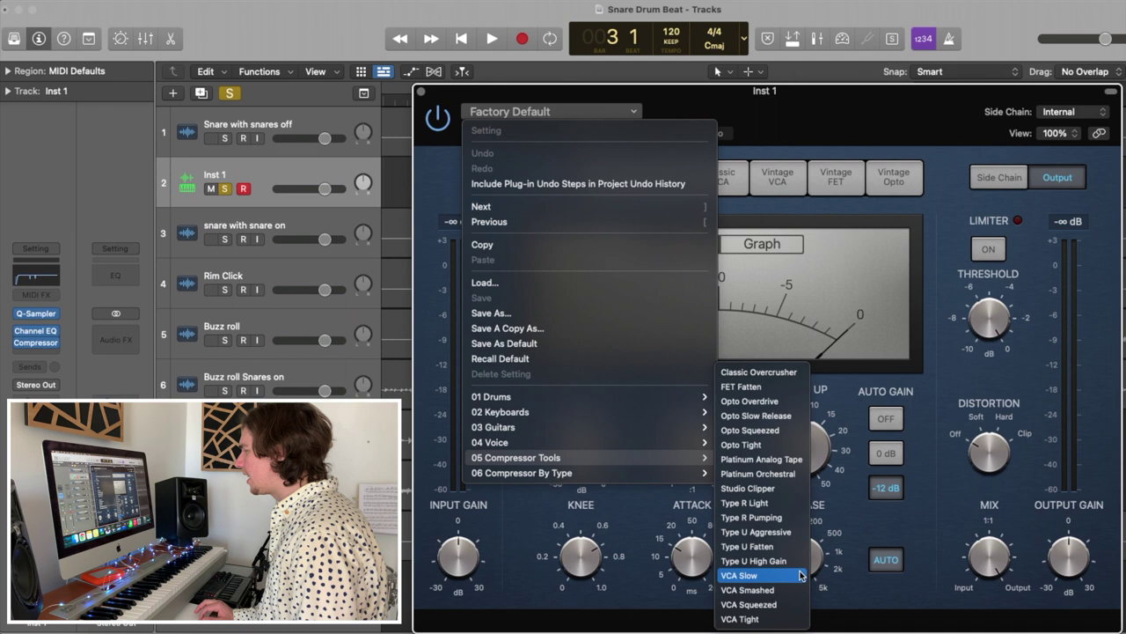
click(790, 505)
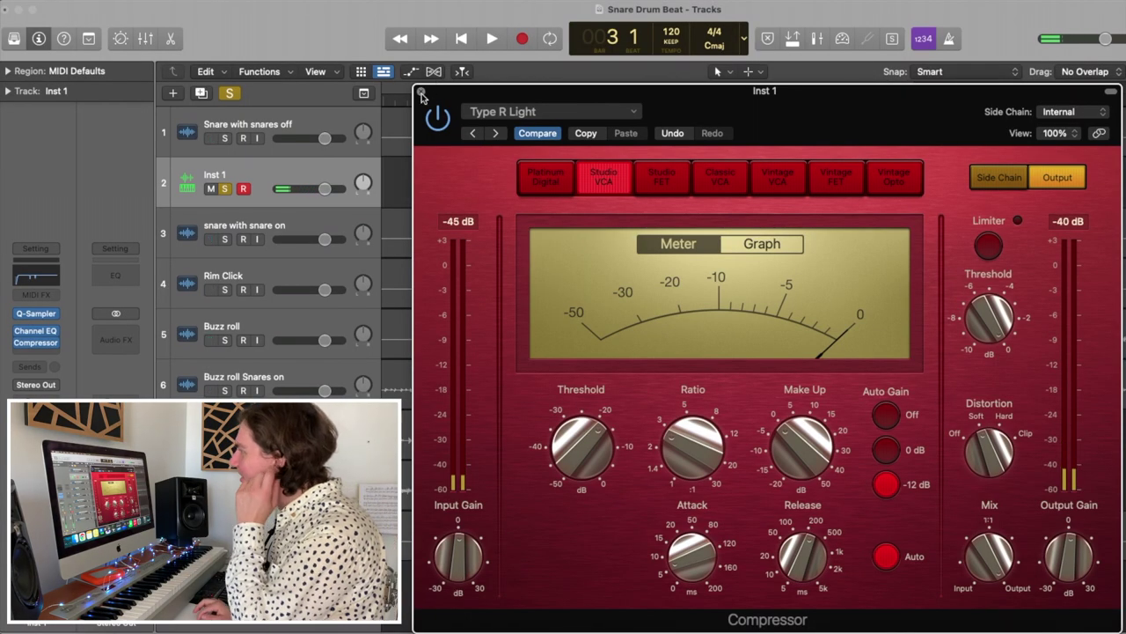
click(421, 91)
Rename the Inst 1 track as Melody and move it above the Snare with snares off track
text(Mel)
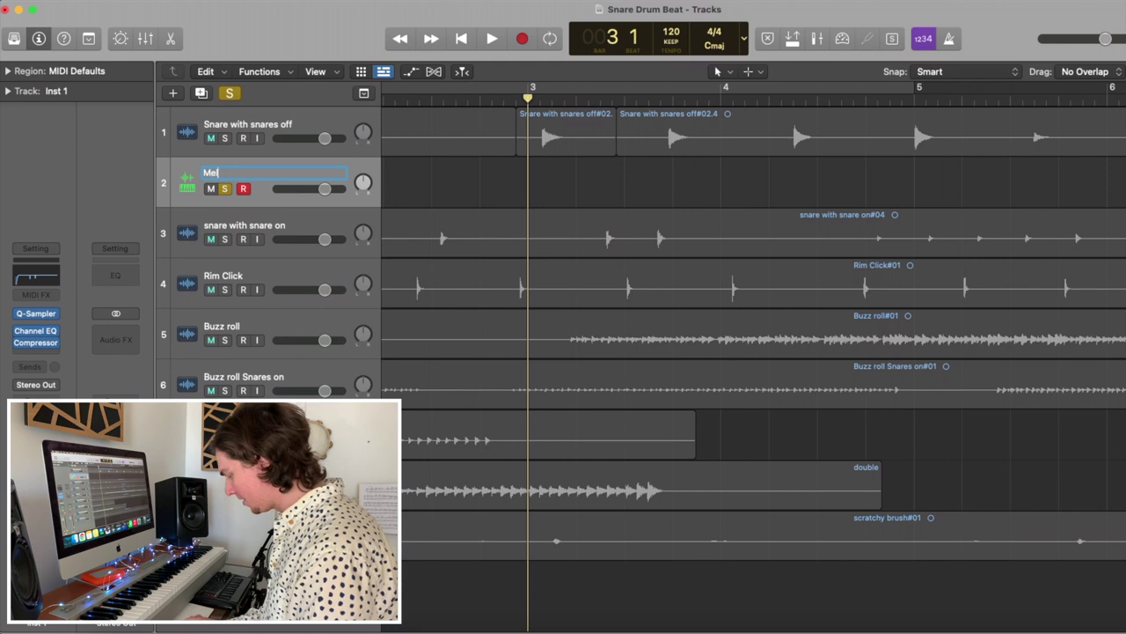
text(ody)
key(Return)
drag(229, 179, 228, 121)
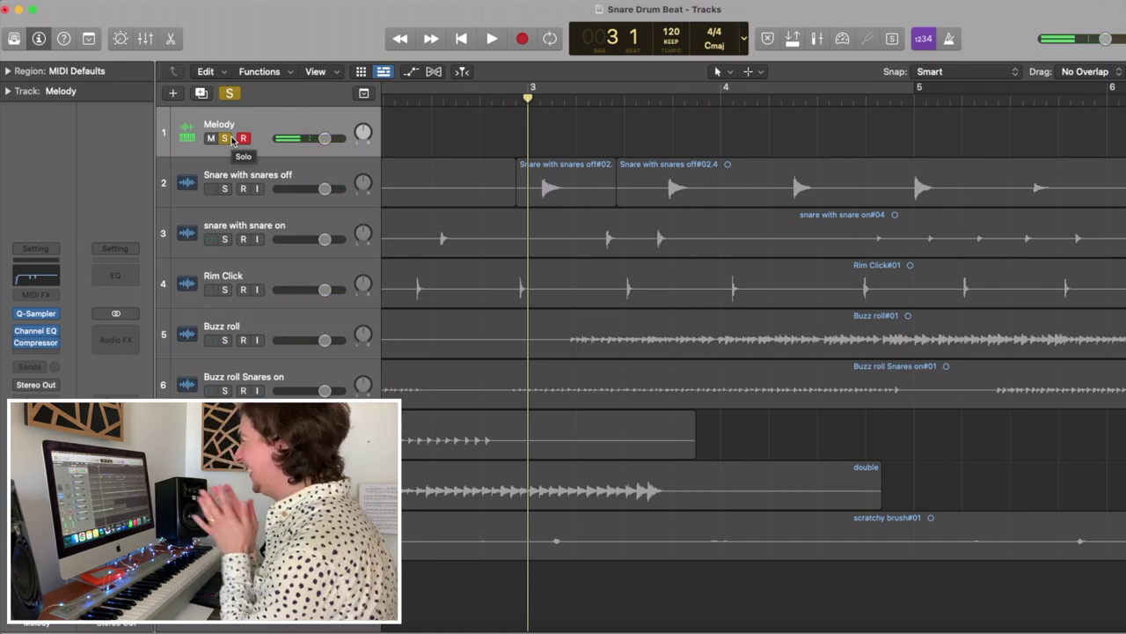
Add Sausage Fattener to the Melody track and raise its fatness slightly
click(33, 355)
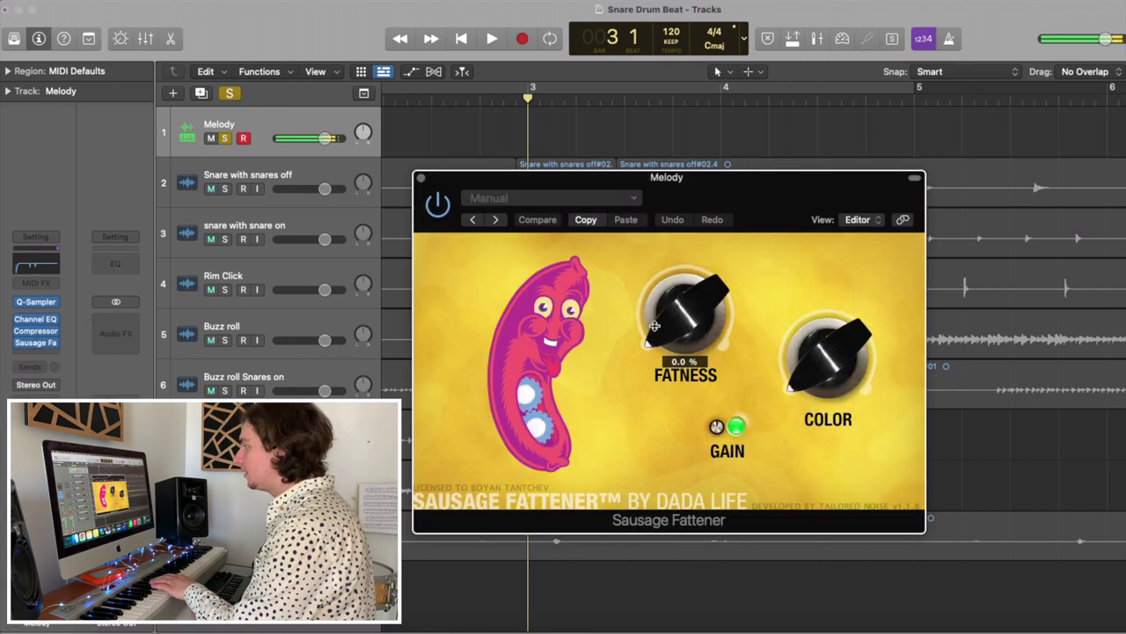
drag(655, 326, 655, 316)
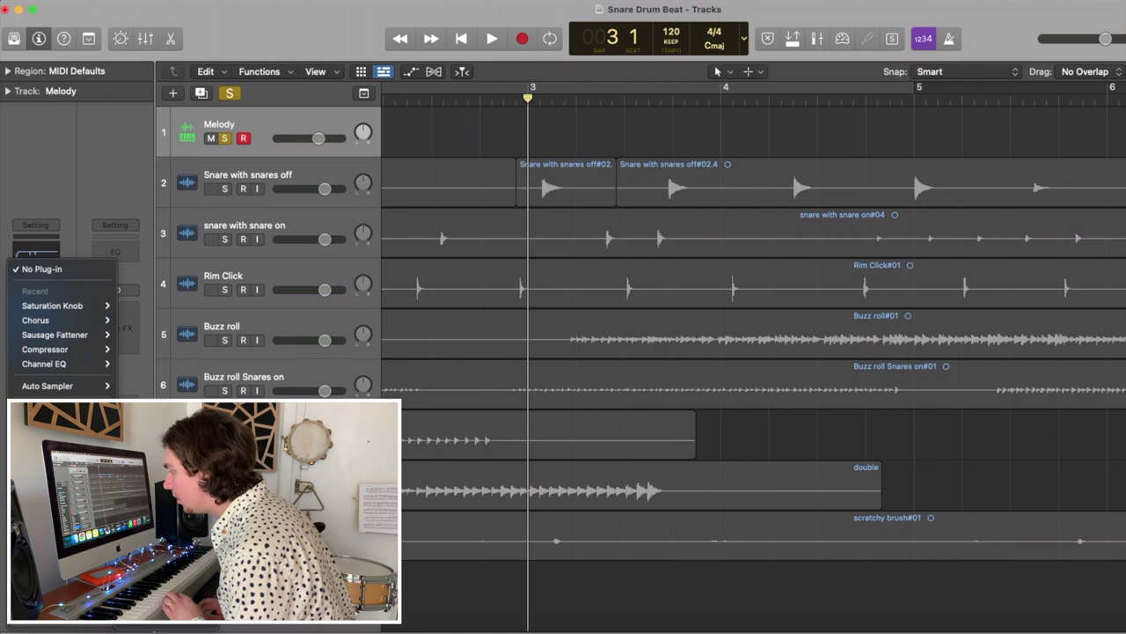
key(Escape)
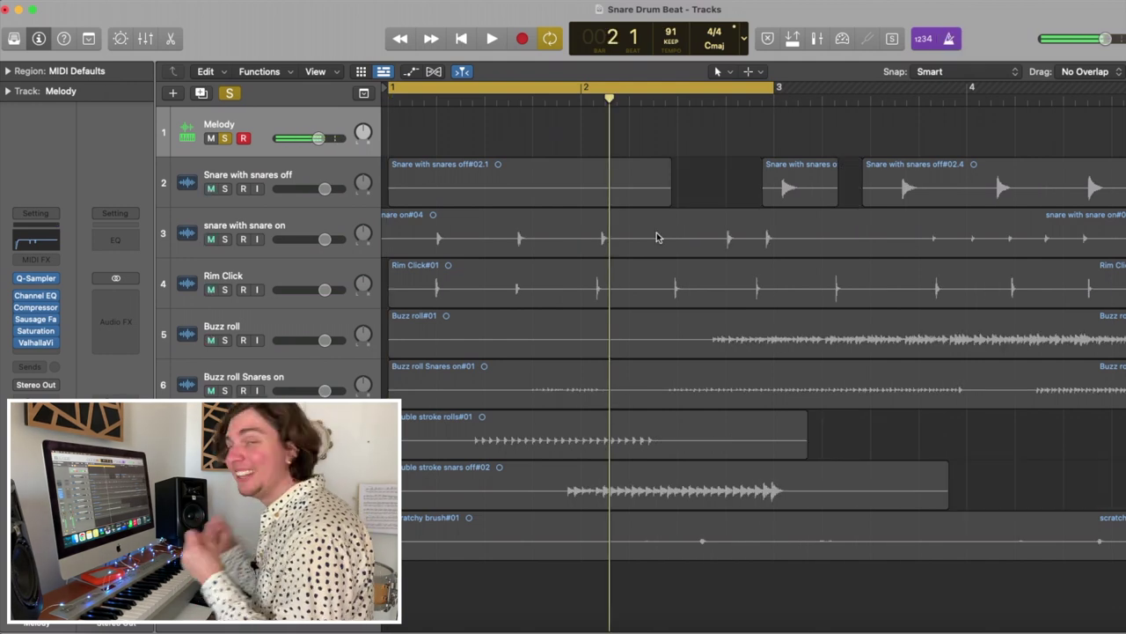
Record two-bar parts on the Melody and 808 tracks, and quantize the 808 region to 1/16 Note
key(r)
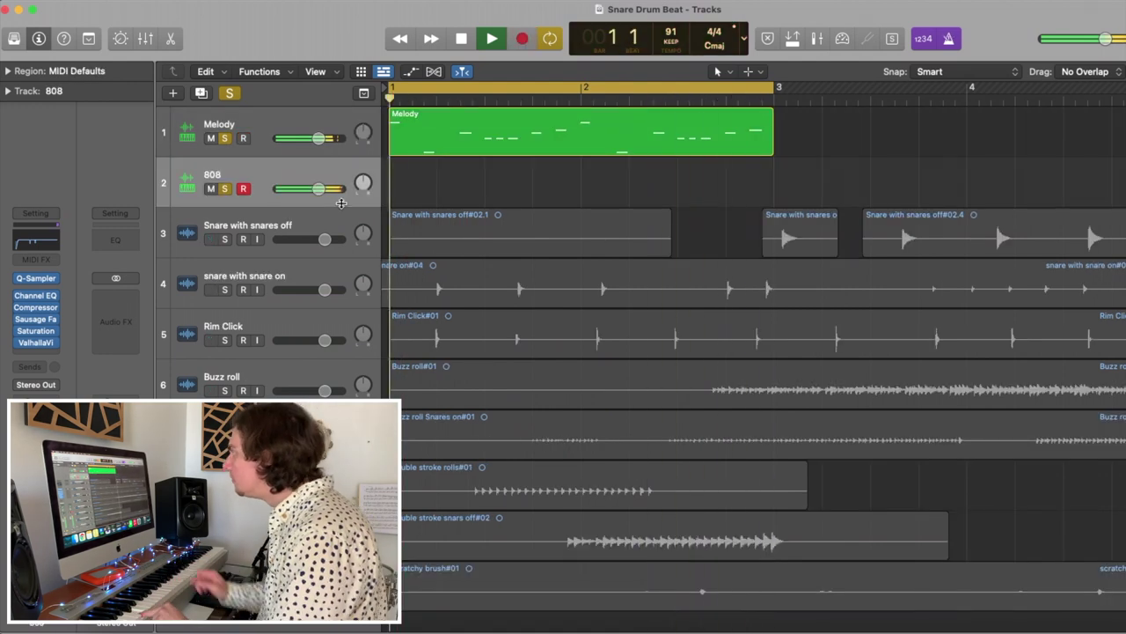
key(space)
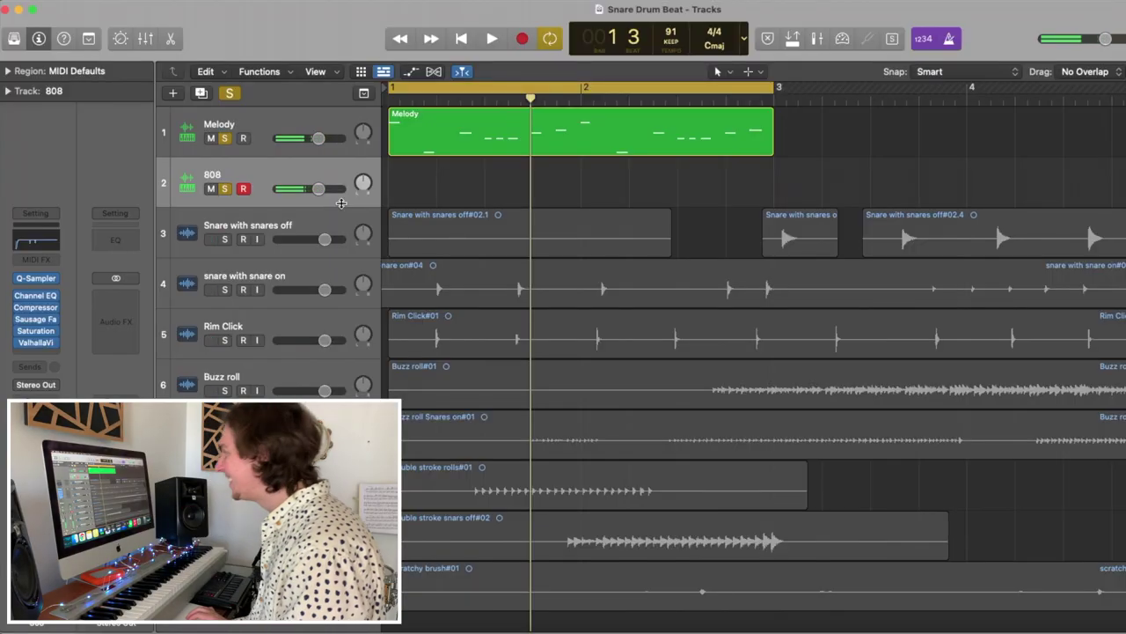
key(r)
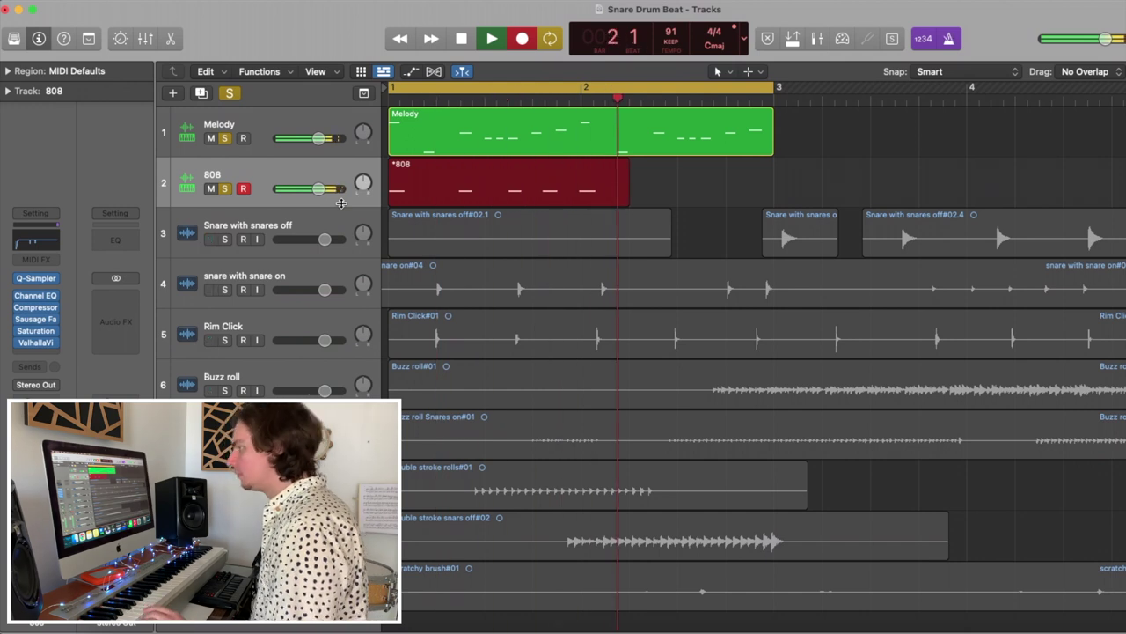
key(space)
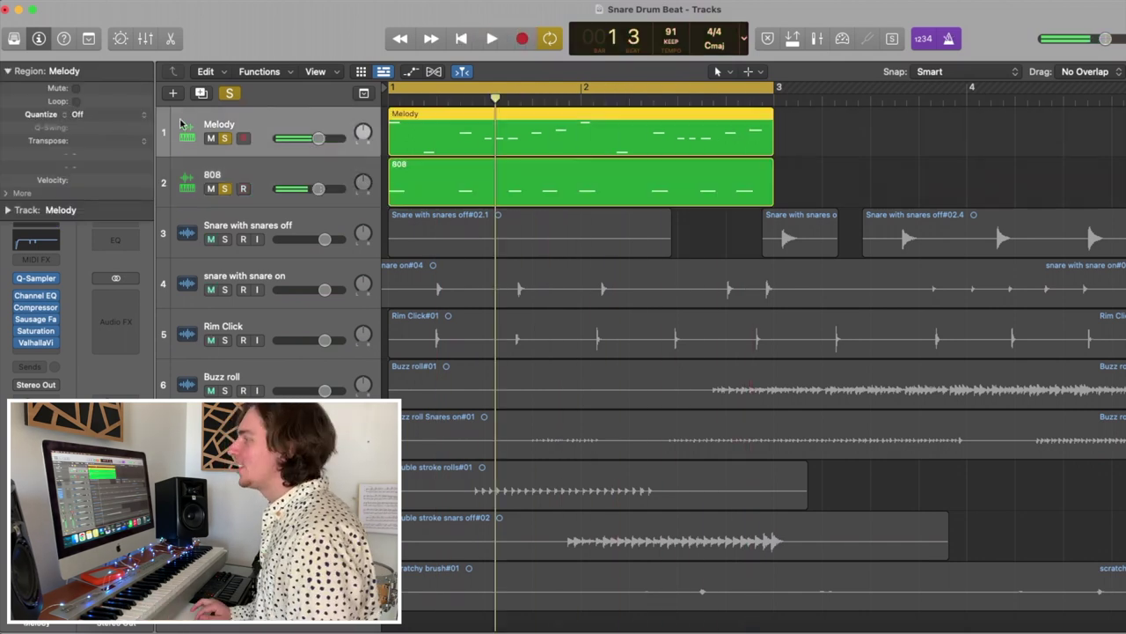
click(97, 1)
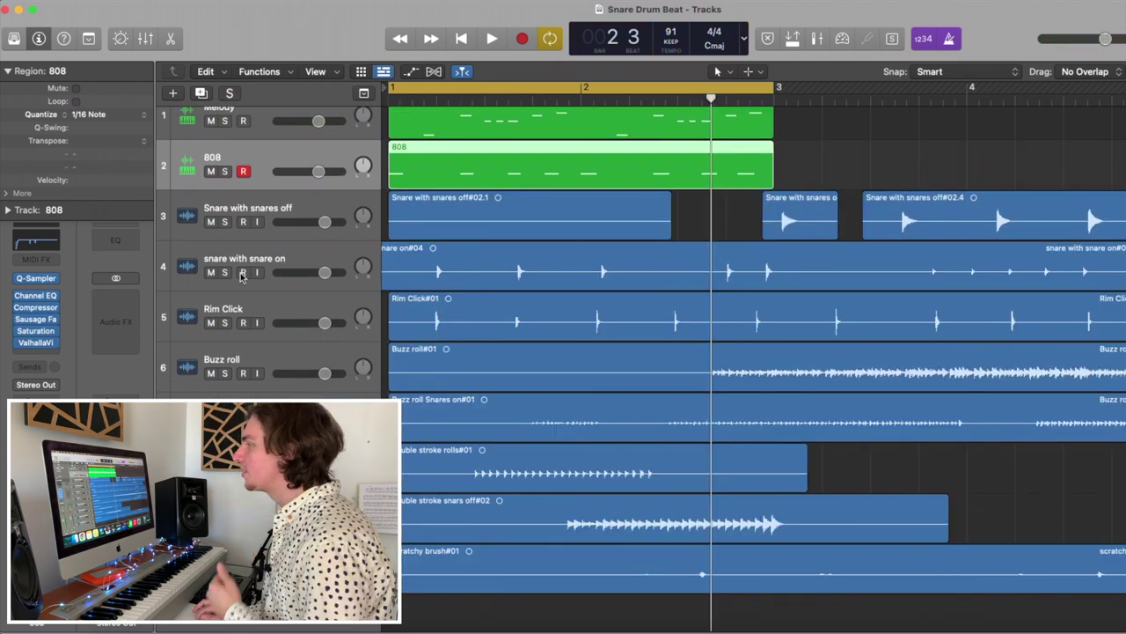
Create a Quick Sampler track named Snare and load it with a hit from the soloed snare with snare on recording
click(226, 273)
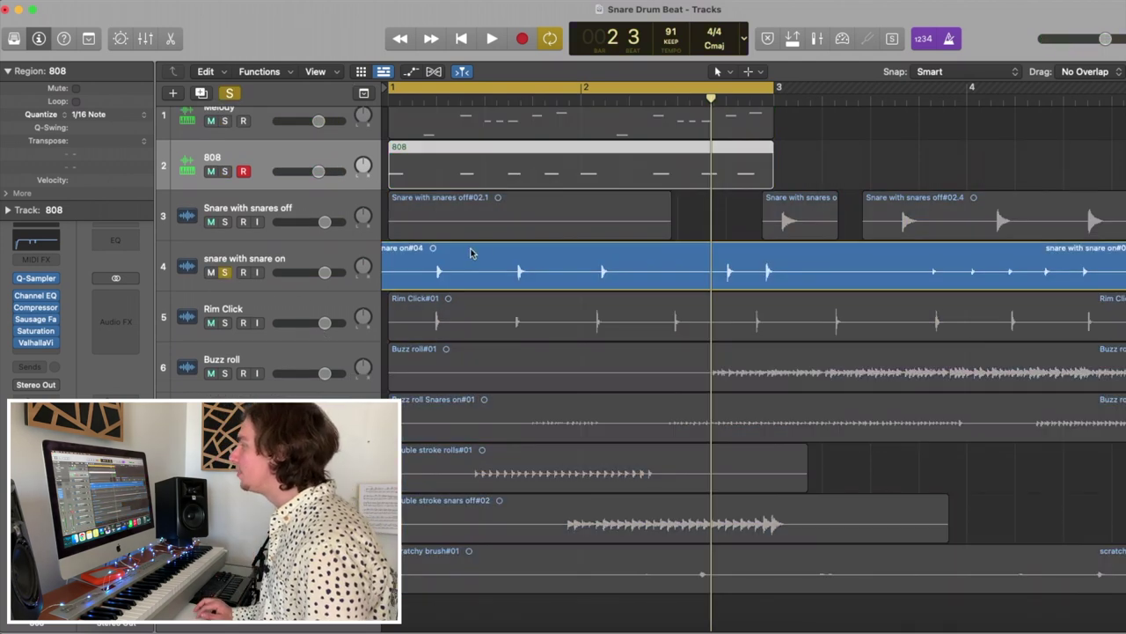
key(alt+super+n)
click(862, 420)
key(space)
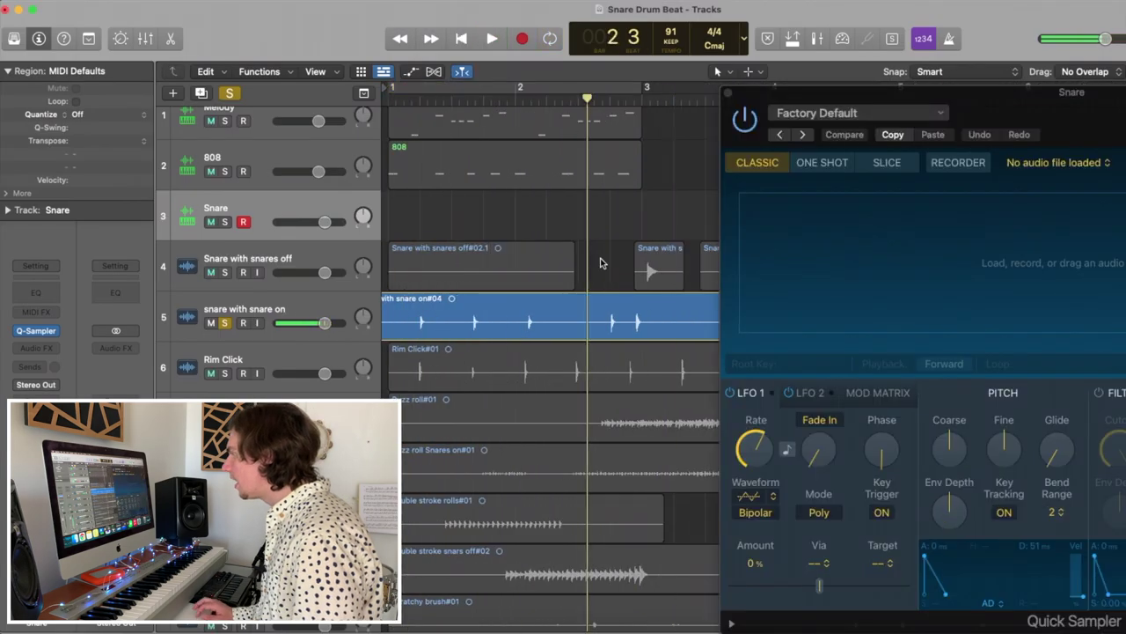
mouse_move(598, 311)
mouse_down()
mouse_move(616, 322)
mouse_move(809, 314)
mouse_move(911, 280)
mouse_move(880, 264)
mouse_up()
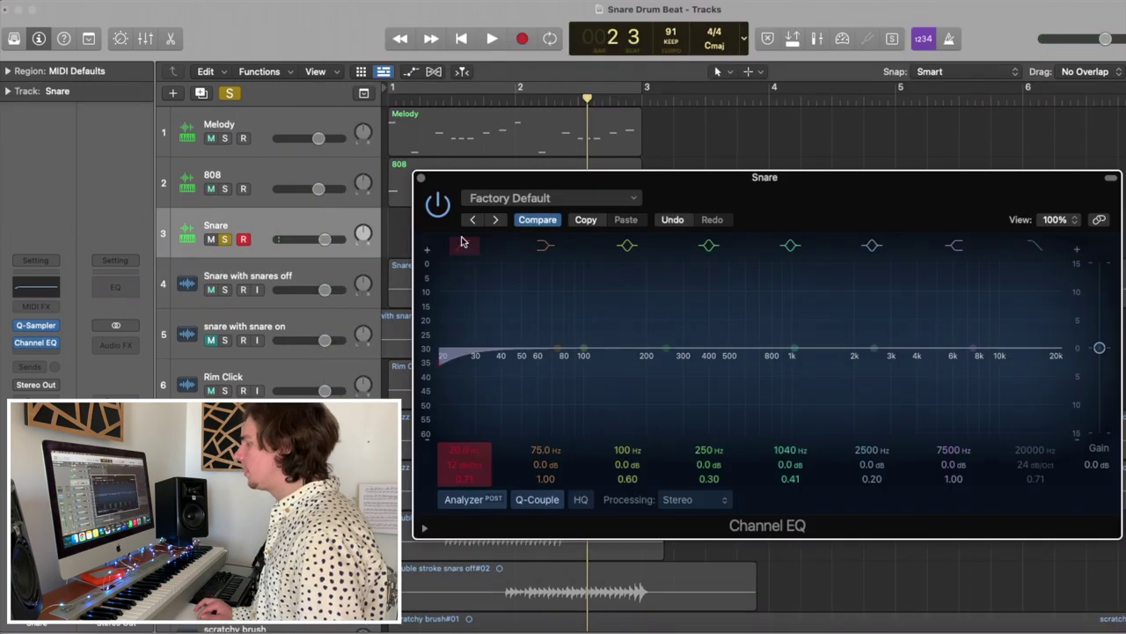
Give the Snare track's Channel EQ a 48 dB/Oct low cut between 3 and 4 kHz
click(462, 242)
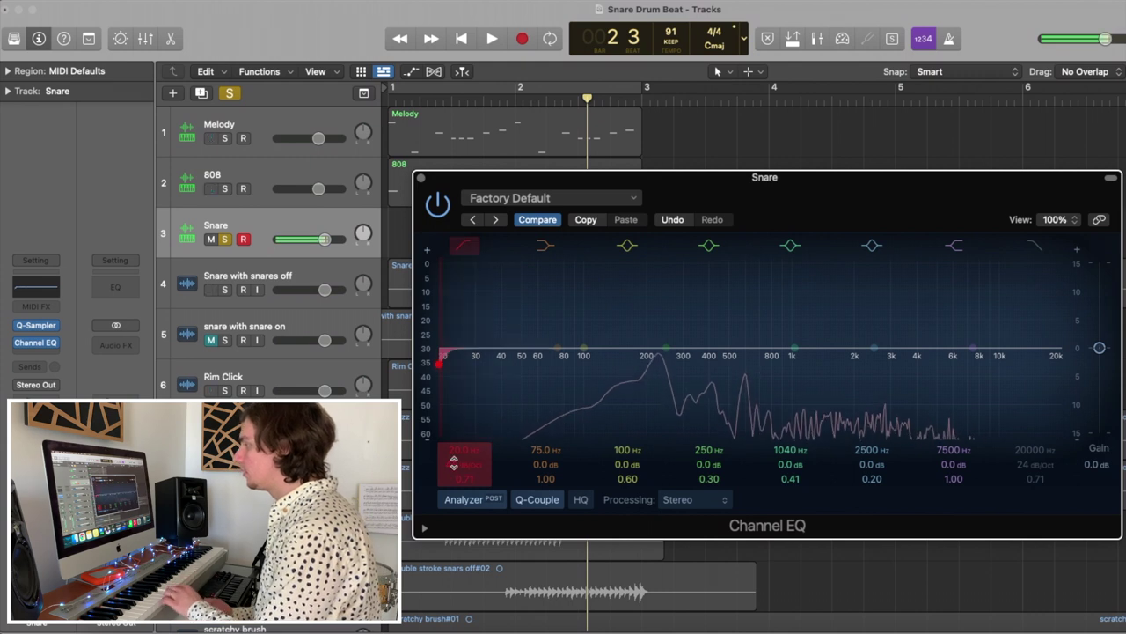
drag(499, 363, 883, 363)
mouse_move(454, 451)
mouse_down()
mouse_move(454, 466)
mouse_move(454, 443)
mouse_up()
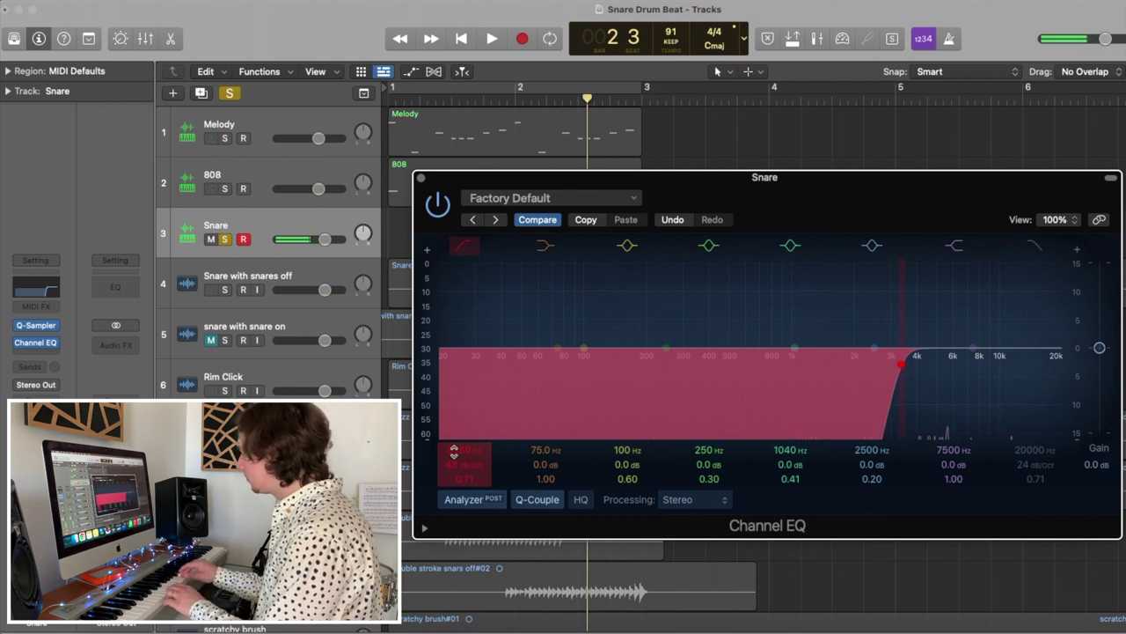
click(421, 178)
Duplicate the Snare track with its settings as Hi hat and reopen the original Snare track's Channel EQ
click(202, 93)
click(226, 223)
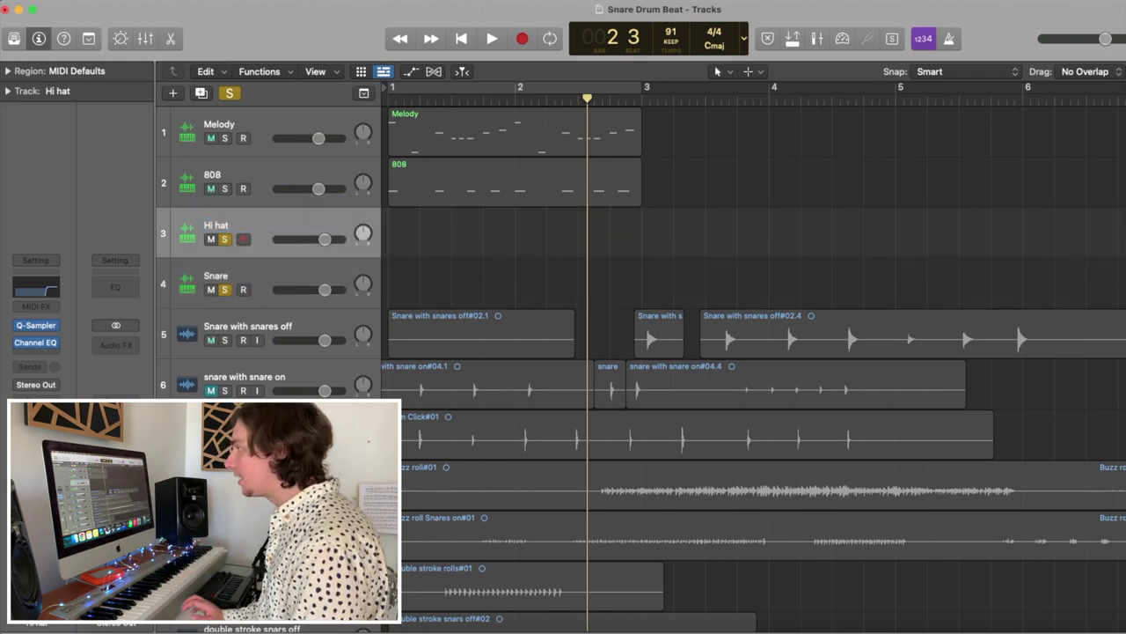
click(271, 283)
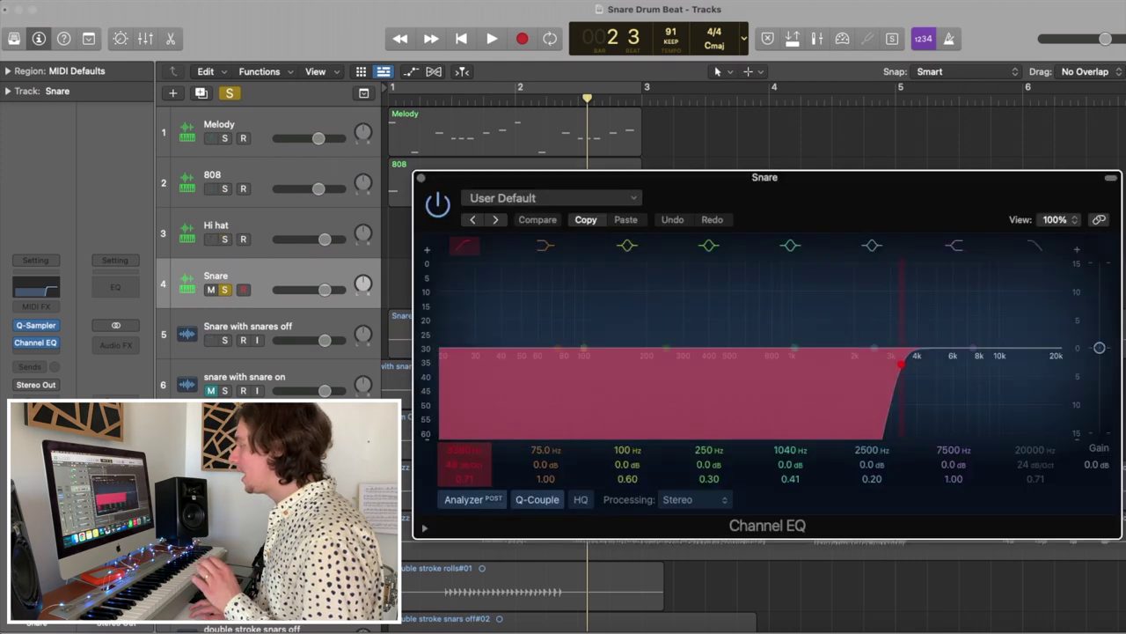
Lower the low cut frequency of the Snare track's EQ and add a Compressor with the Type R Tight Drum Kit preset
drag(458, 450, 458, 519)
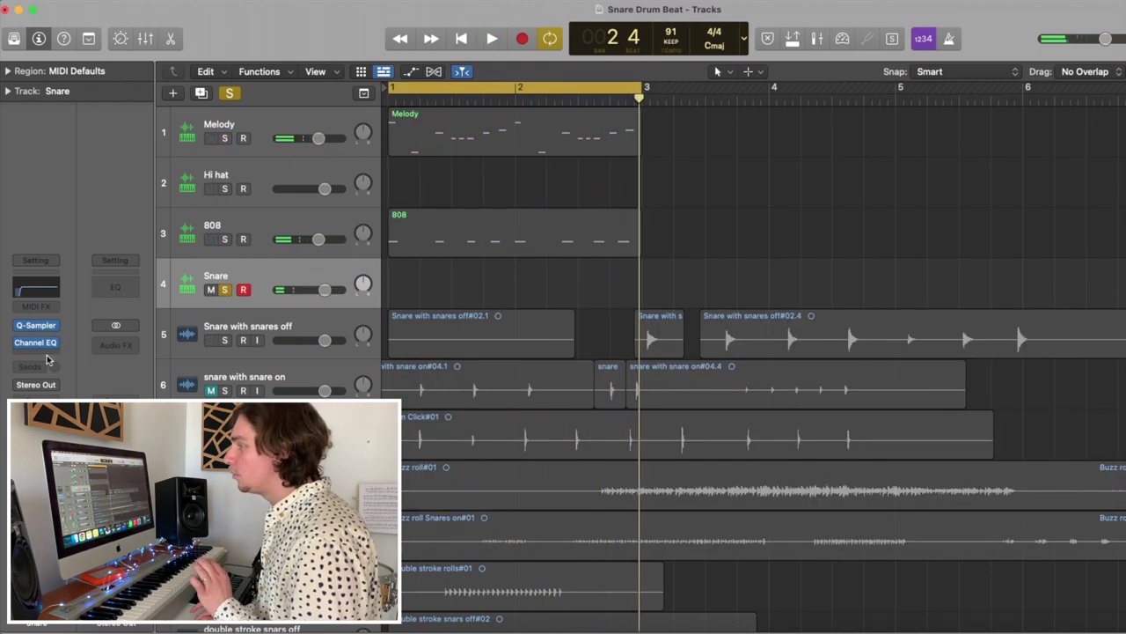
click(49, 343)
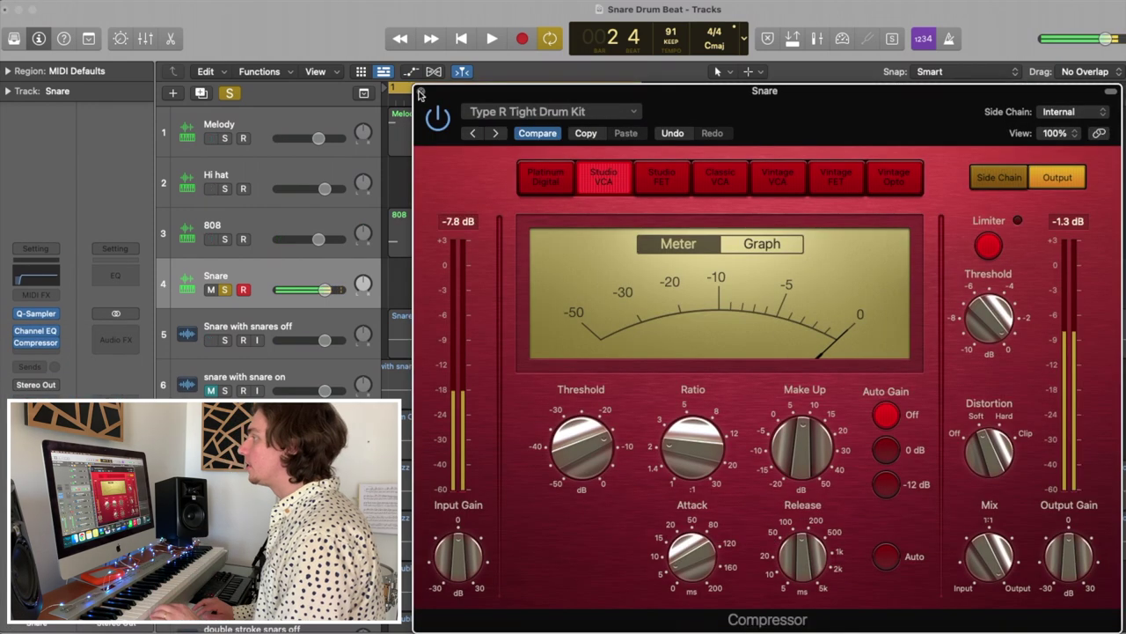
click(420, 93)
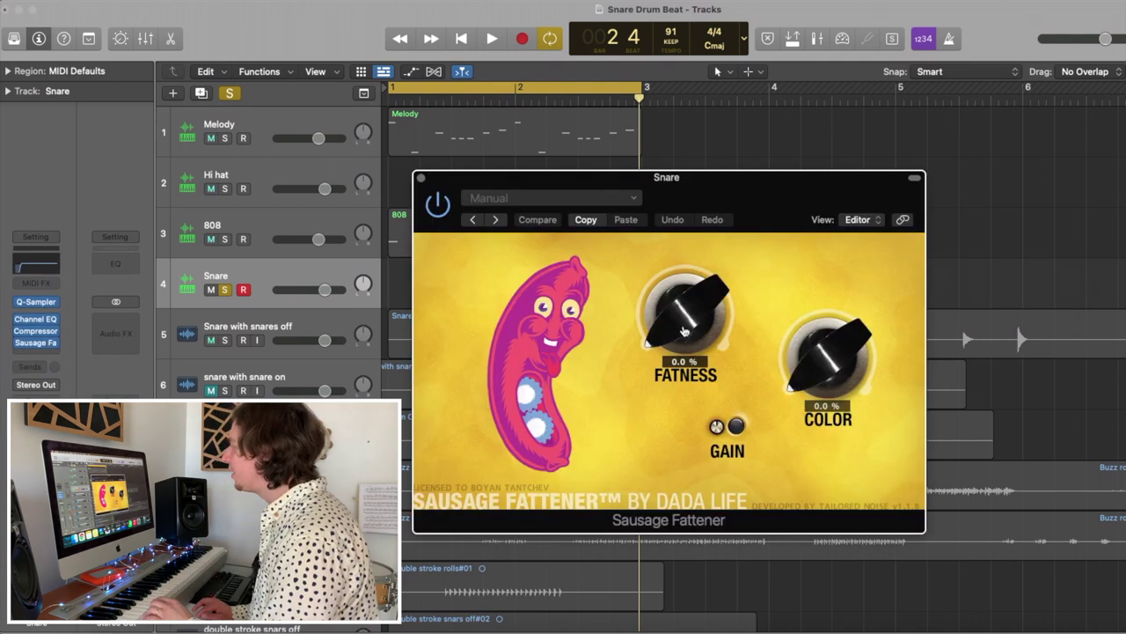
Raise the Fatness of the Snare track's Sausage Fattener and insert a stereo ValhallaVintageVerb after it
drag(684, 331, 686, 304)
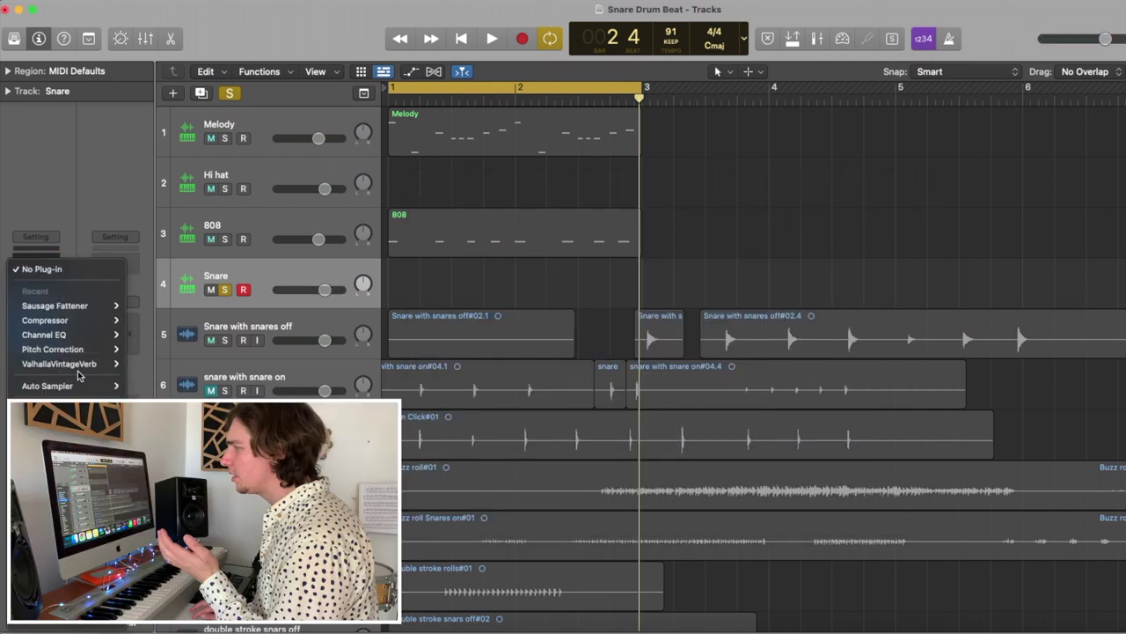
mouse_move(89, 373)
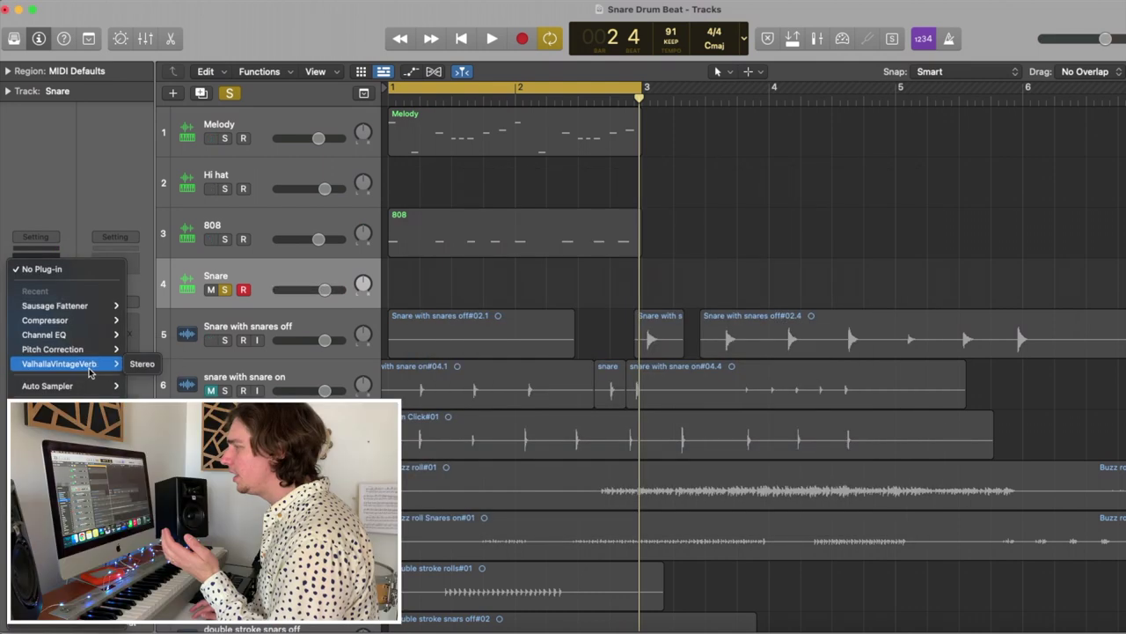
click(142, 364)
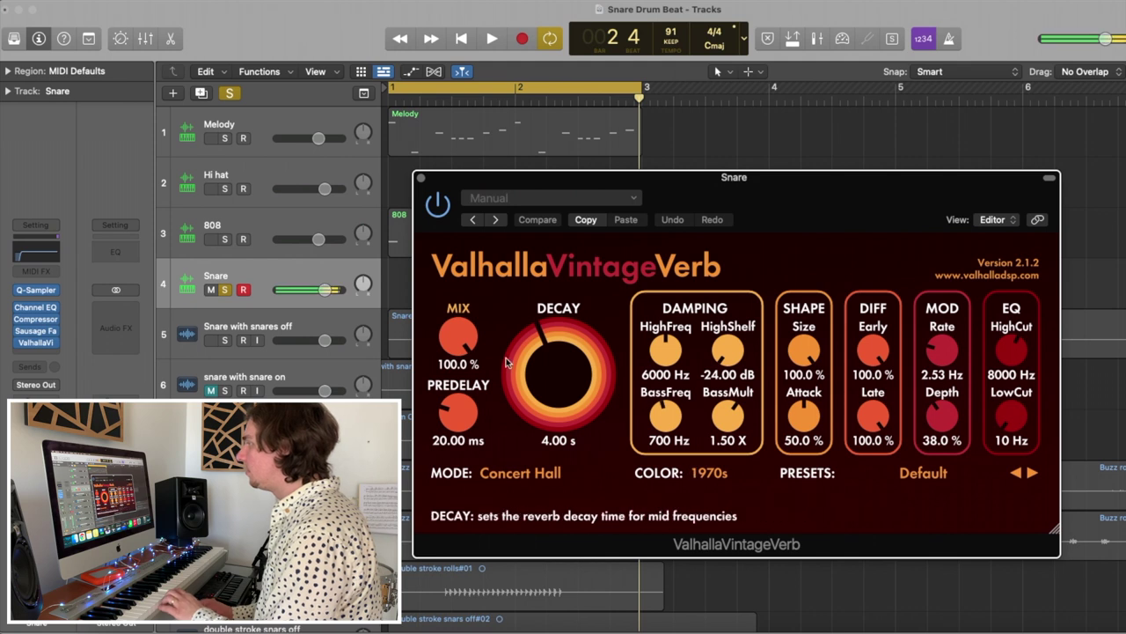
Load the Don Gunn preset DP-Ballad Snare in the Snare's reverb and set its mix to about 10.6 %
click(923, 473)
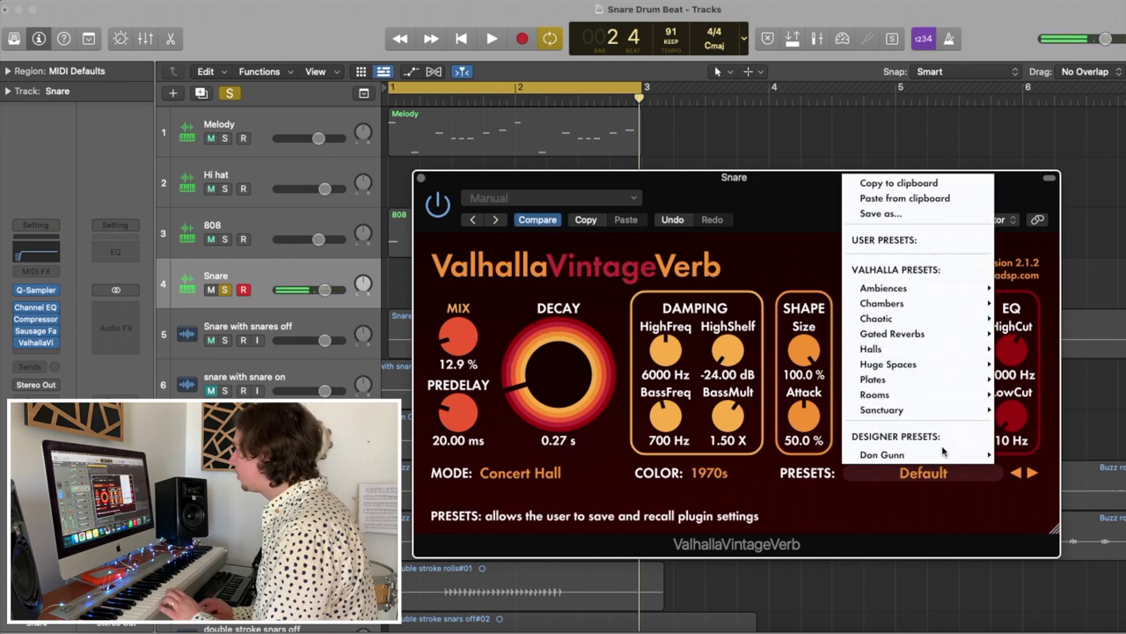
mouse_move(942, 454)
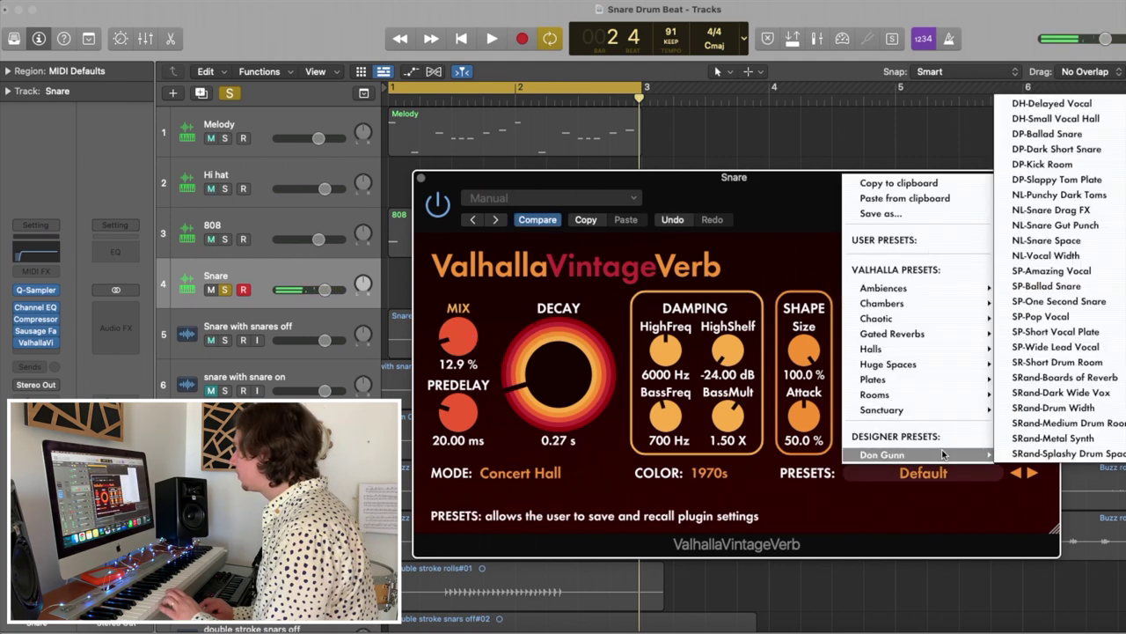
click(1097, 134)
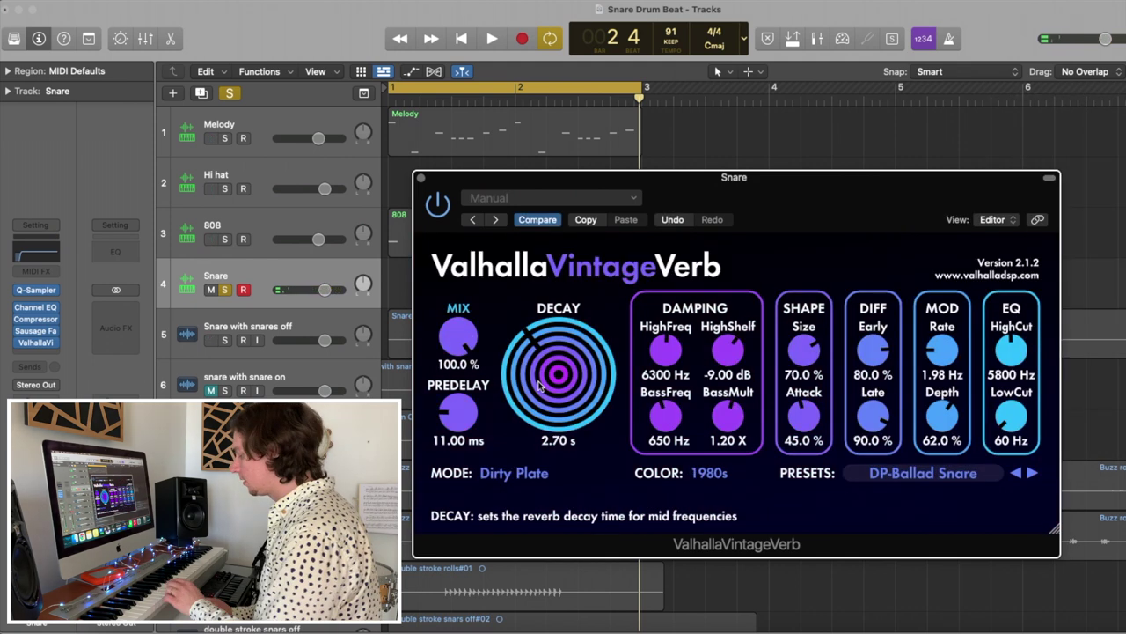
drag(453, 375, 464, 446)
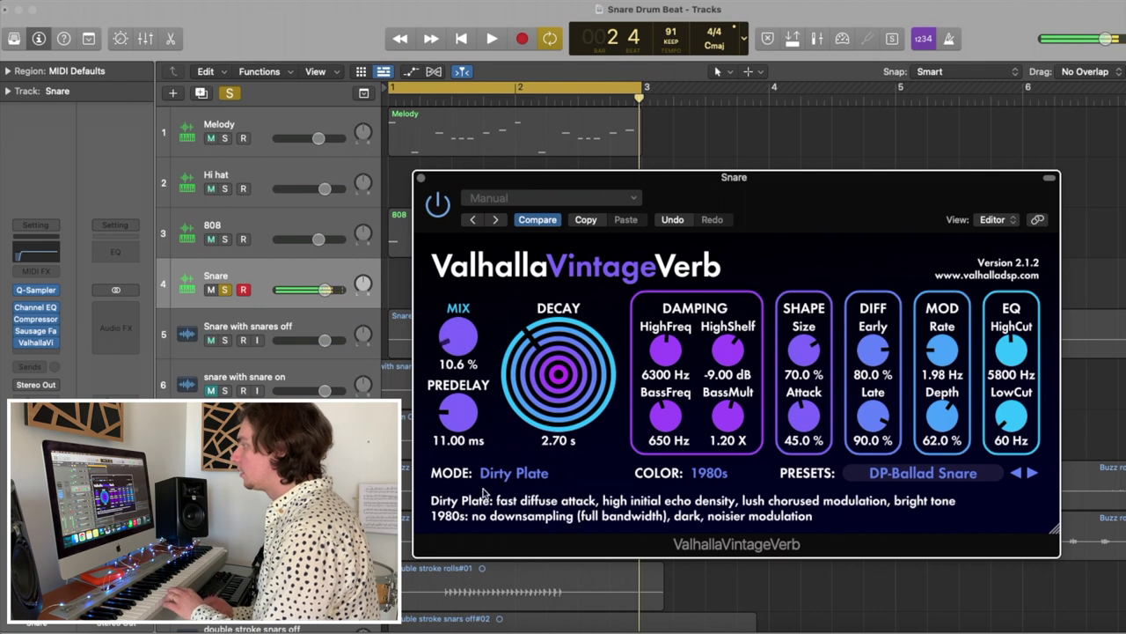
click(422, 177)
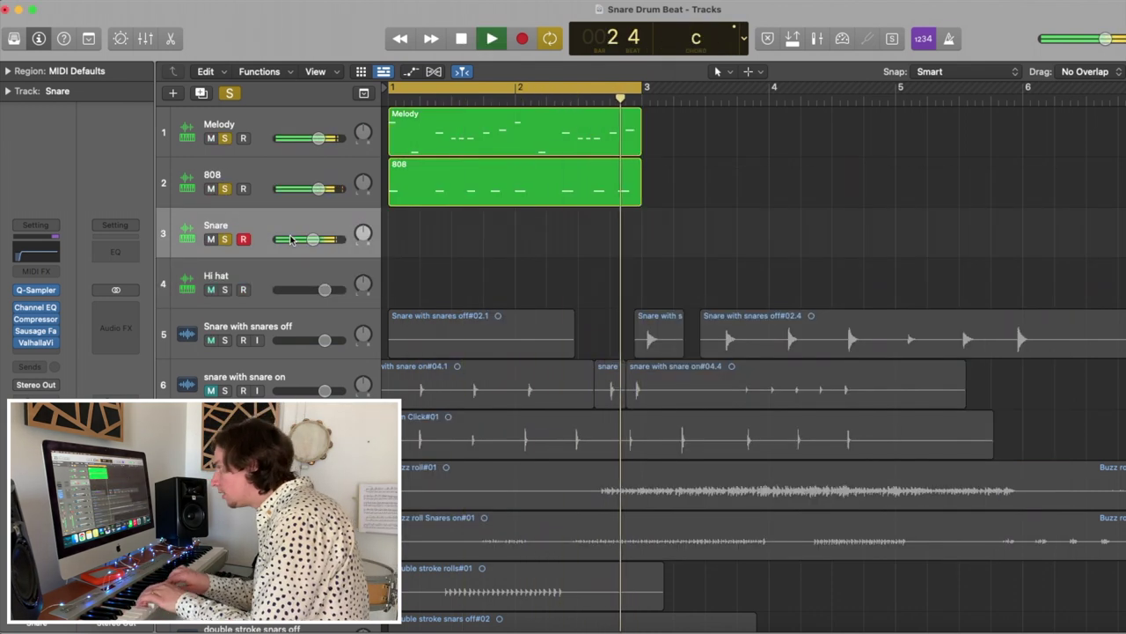
Record a two-bar part on the Snare track from the start of the project
key(space)
key(Return)
key(r)
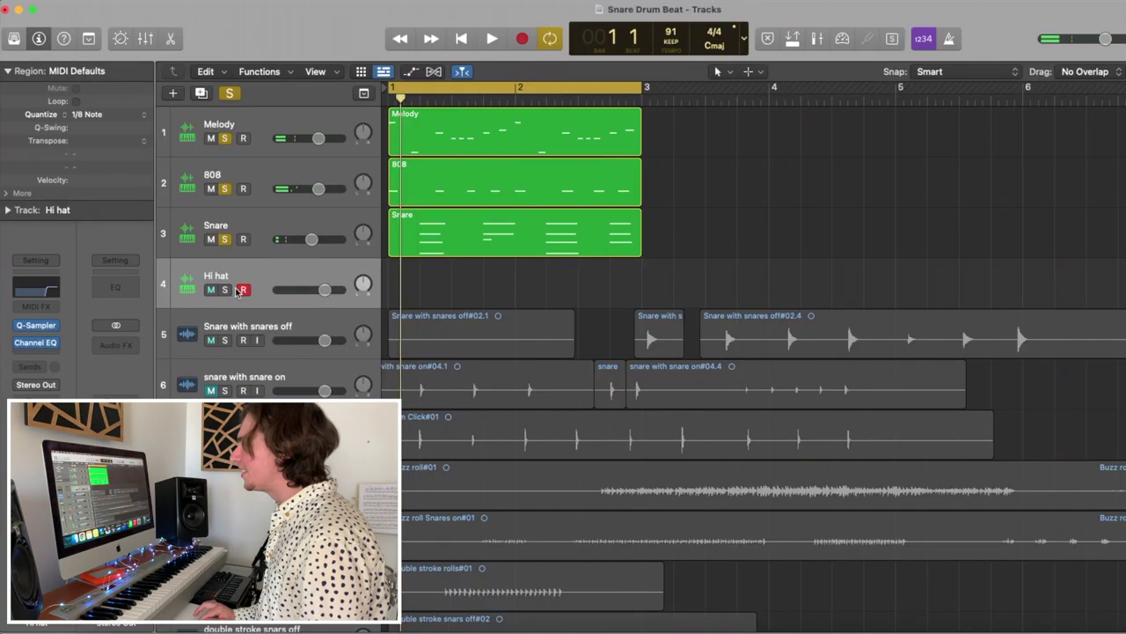
Solo the Hi hat track and give it Compressor, Sausage Fattener and ValhallaVintageVerb with a 0.21 s decay and very low mix
click(231, 94)
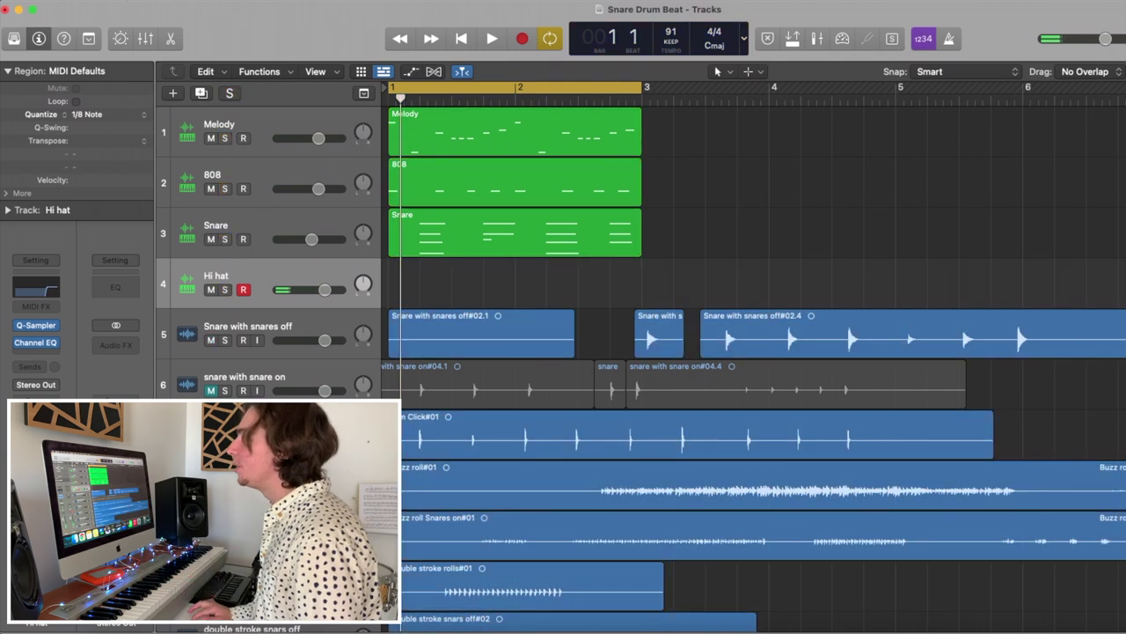
click(105, 108)
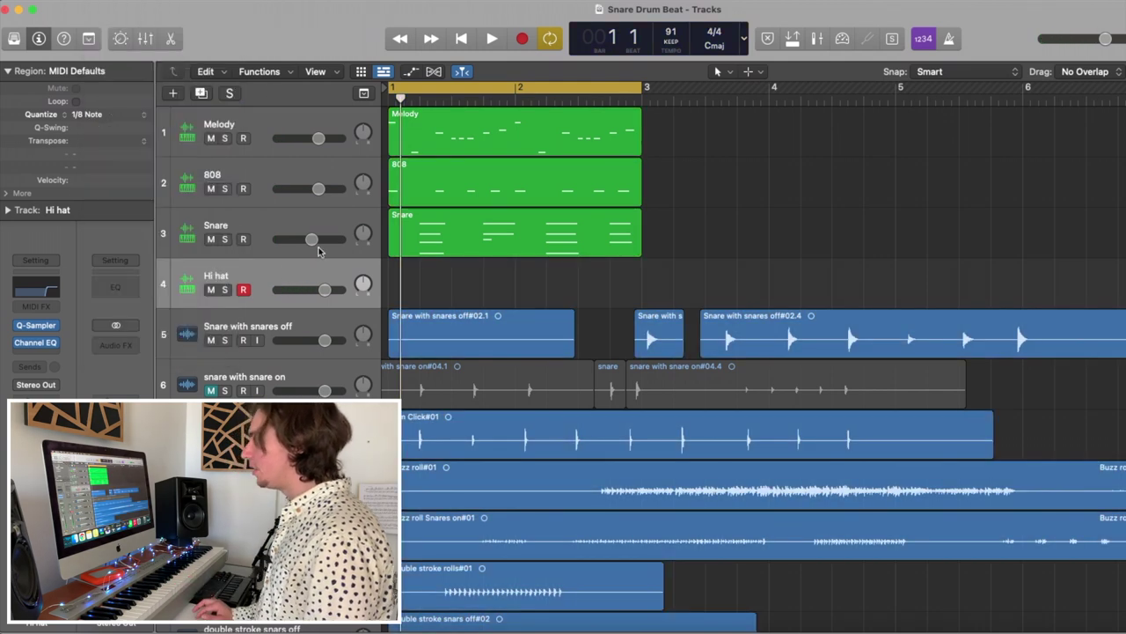
click(225, 290)
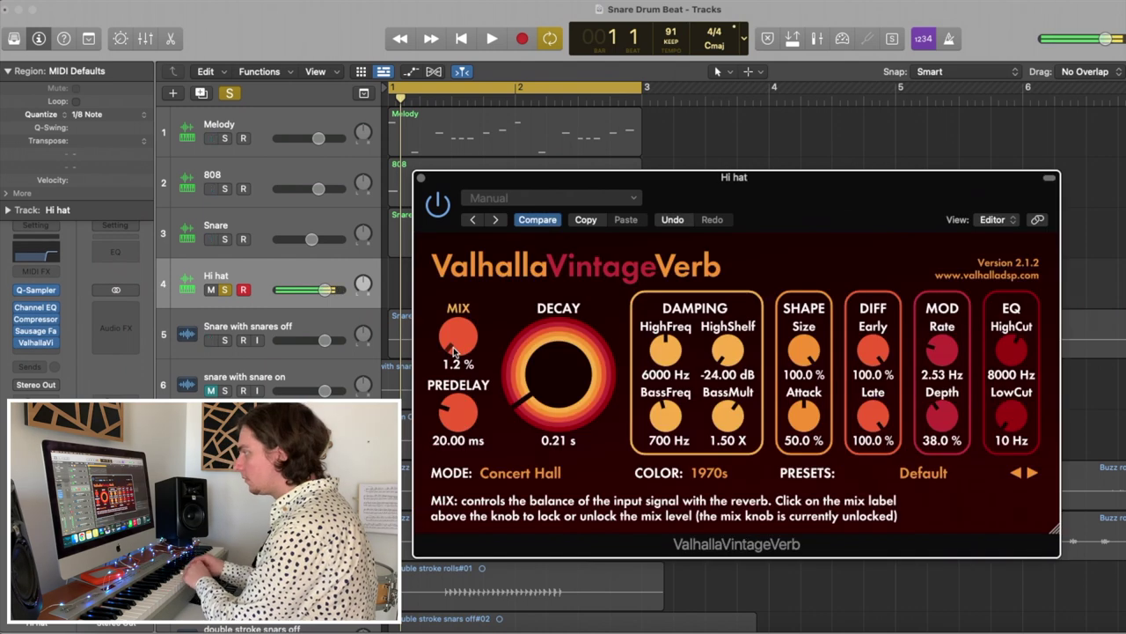
click(421, 178)
key(space)
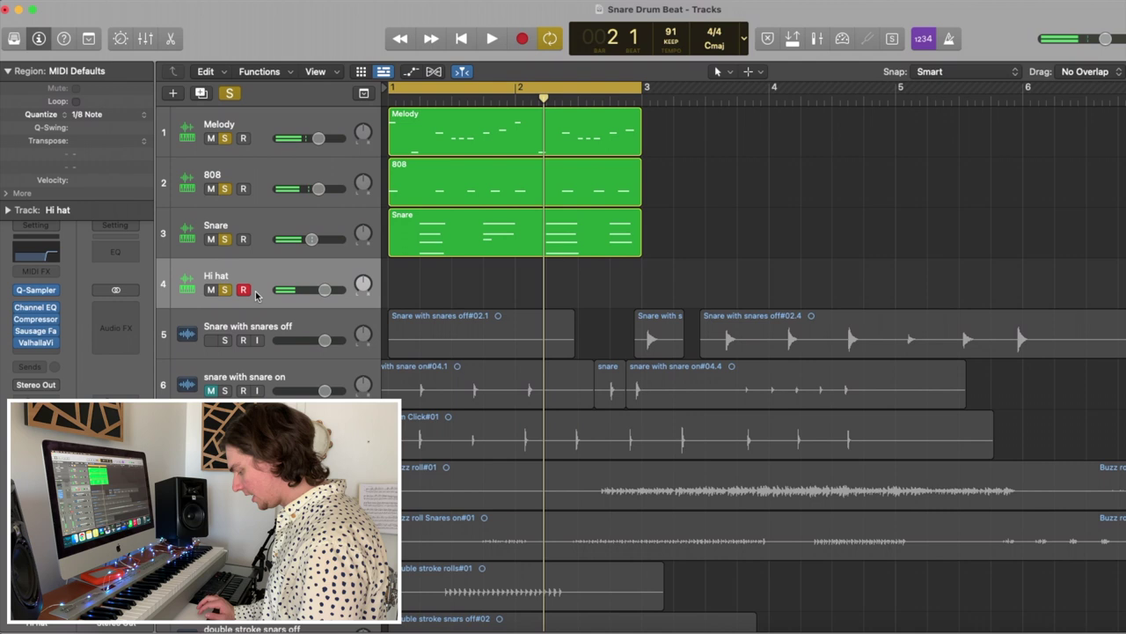
Fill a two-bar Hi hat region with 1/16 notes on C4 in an enlarged Piano Roll and lower the Hi hat track's volume
key(n)
click(588, 362)
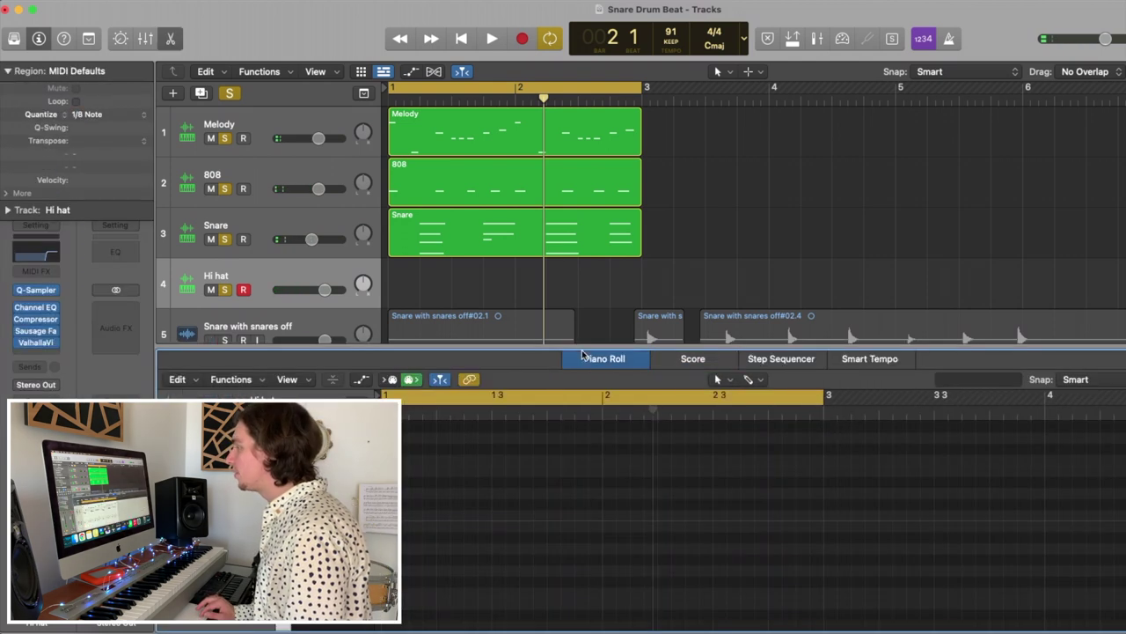
drag(581, 349, 578, 218)
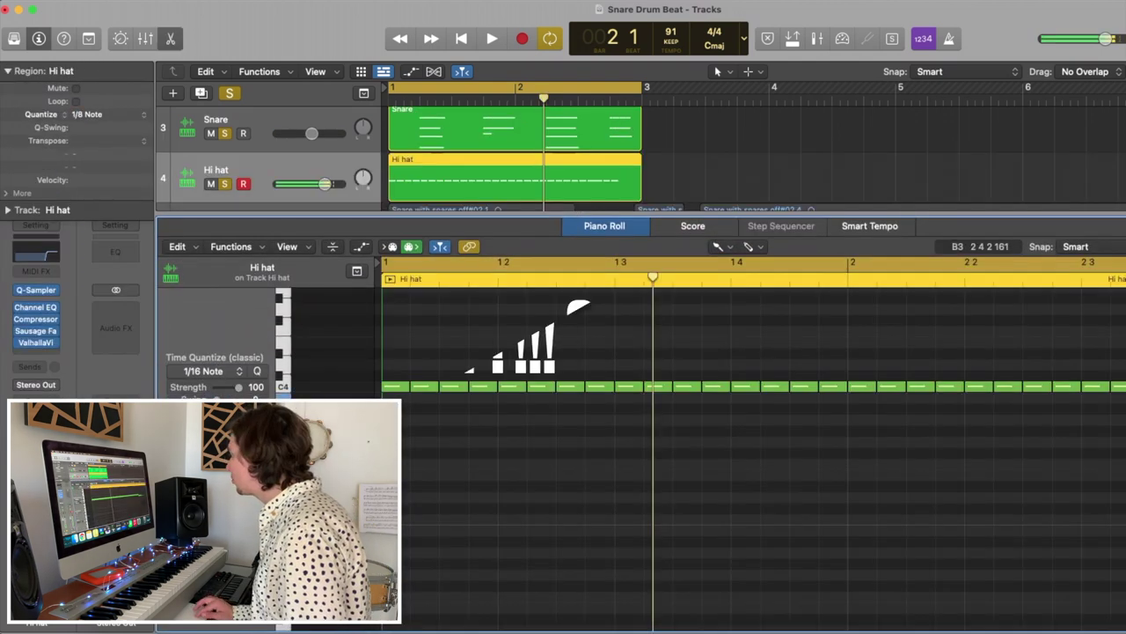
scroll(1116, 423, down, 3)
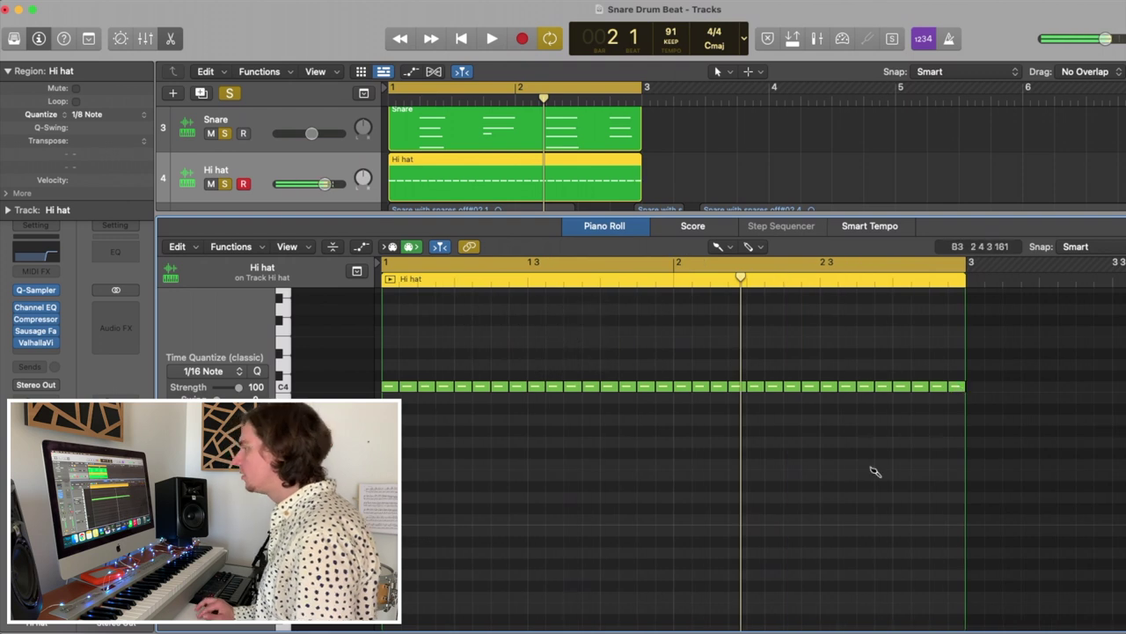
key(space)
drag(324, 183, 313, 183)
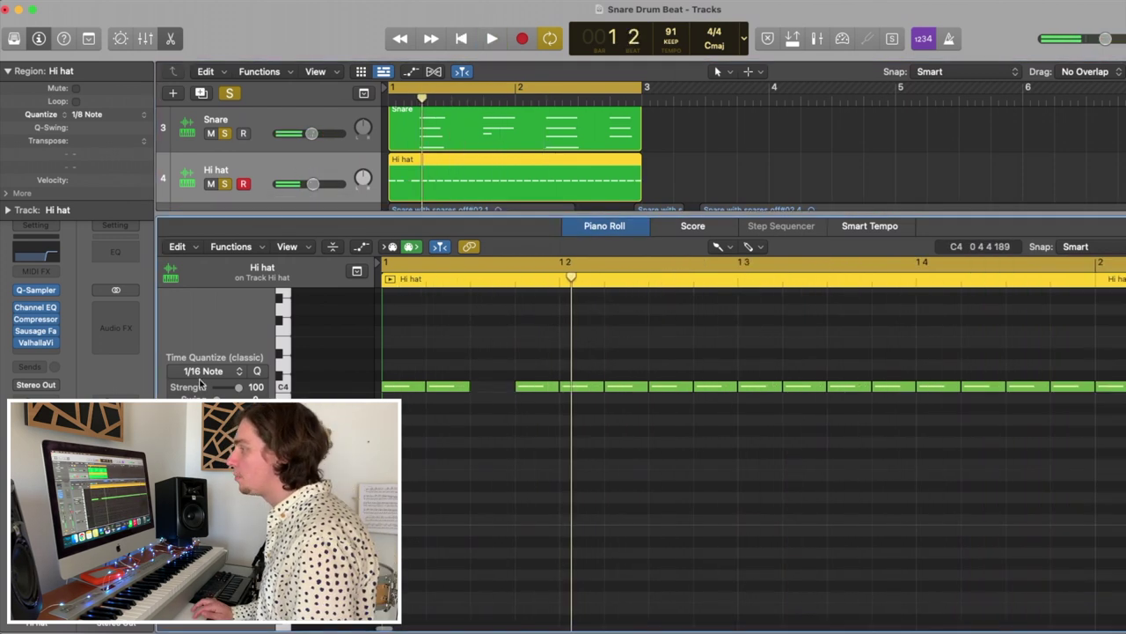
Fill the gap at the third sixteenth of bar 1 with two 1/32 hi-hat notes, D#4 followed by D4
click(215, 375)
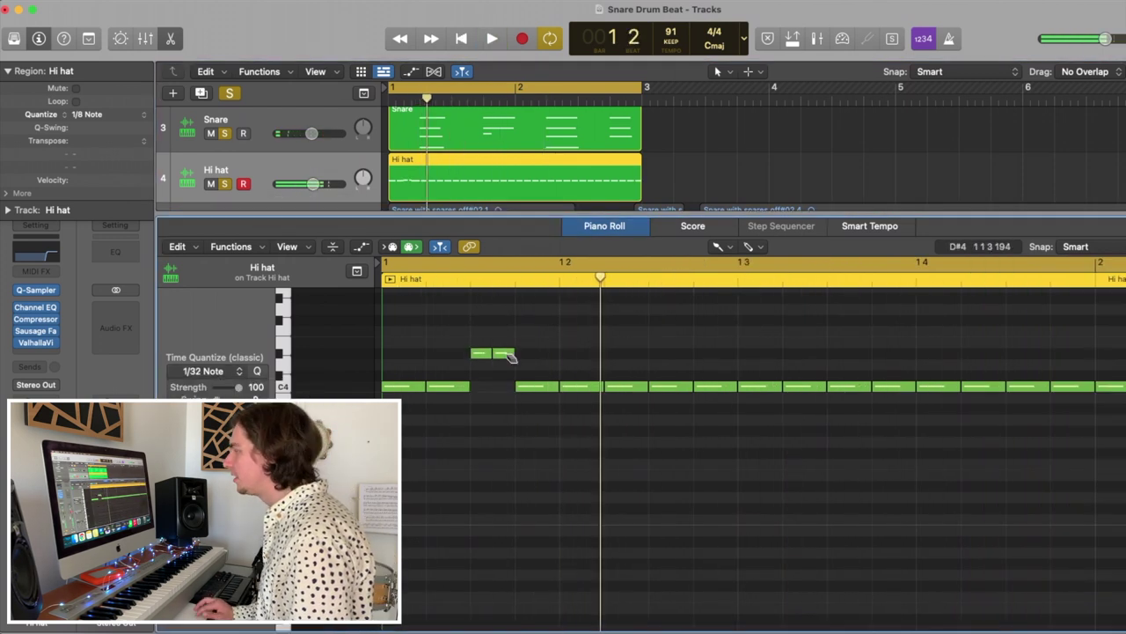
key(space)
key(space)
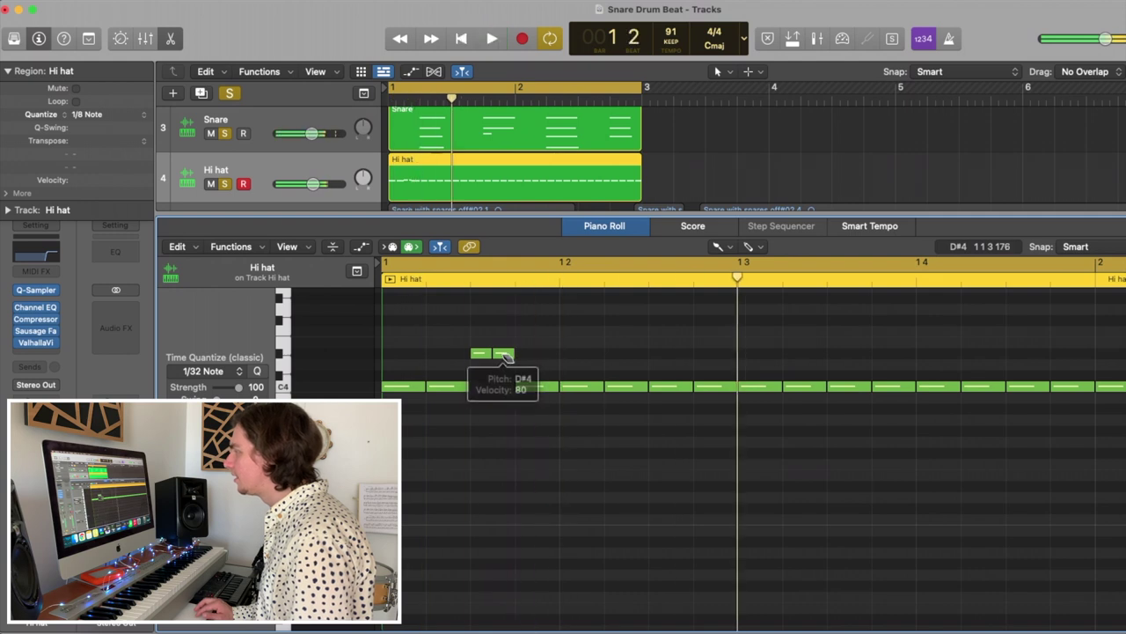
drag(506, 354, 506, 365)
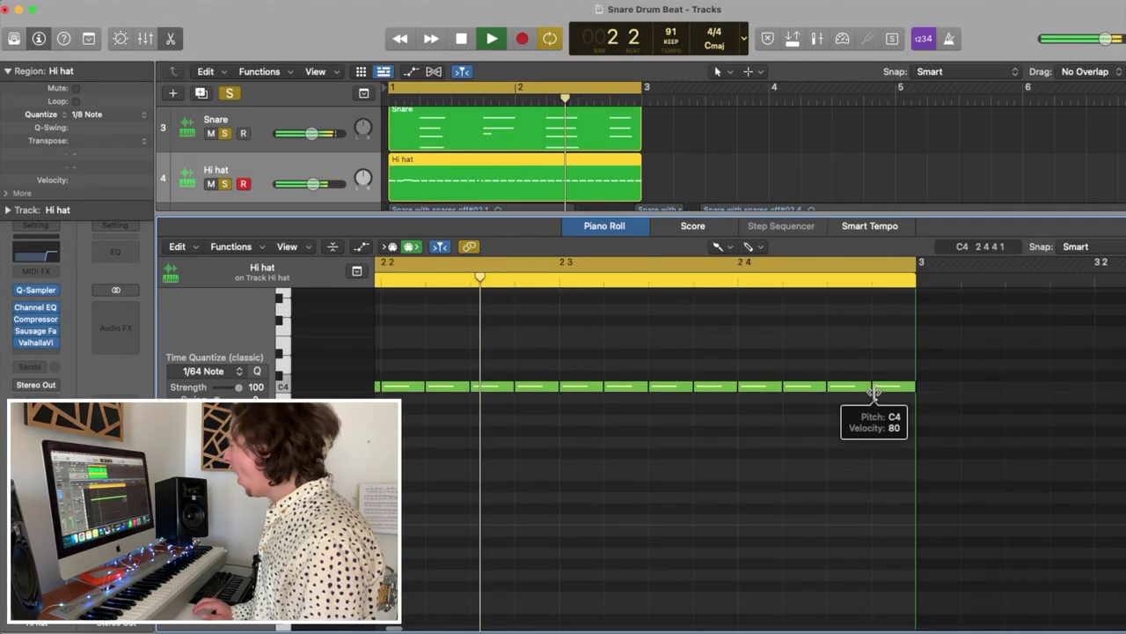
Replace the hi-hat's last four 1/16 notes in bar 2 with 1/8 Triplet notes on C4 and play the beat
key(space)
scroll(774, 390, down, 5)
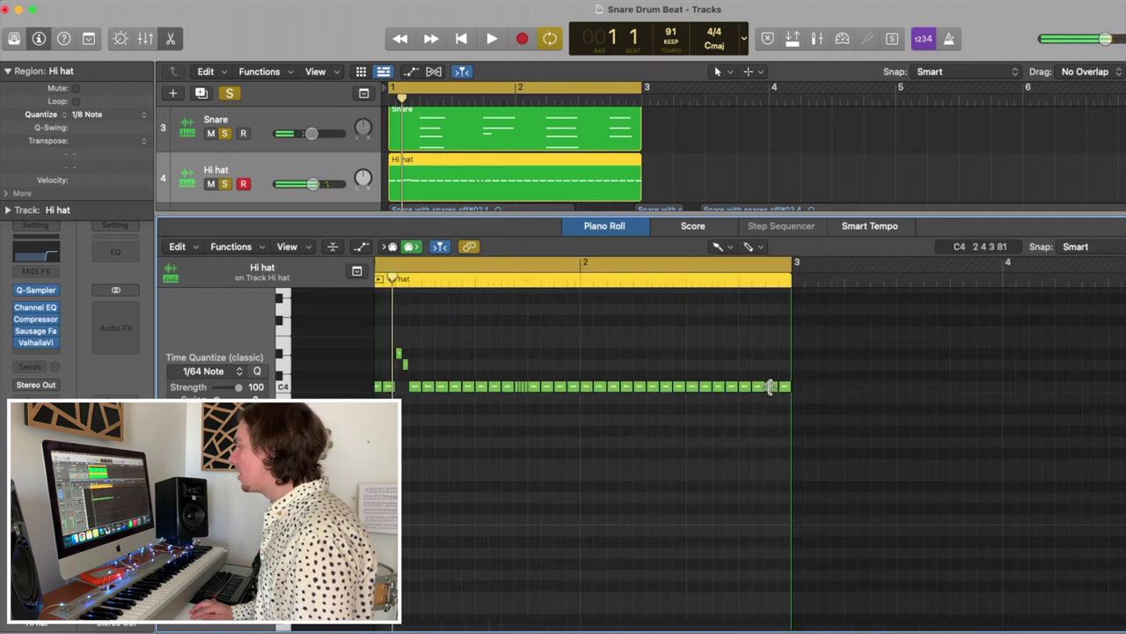
scroll(772, 388, up, 2)
drag(1041, 390, 979, 390)
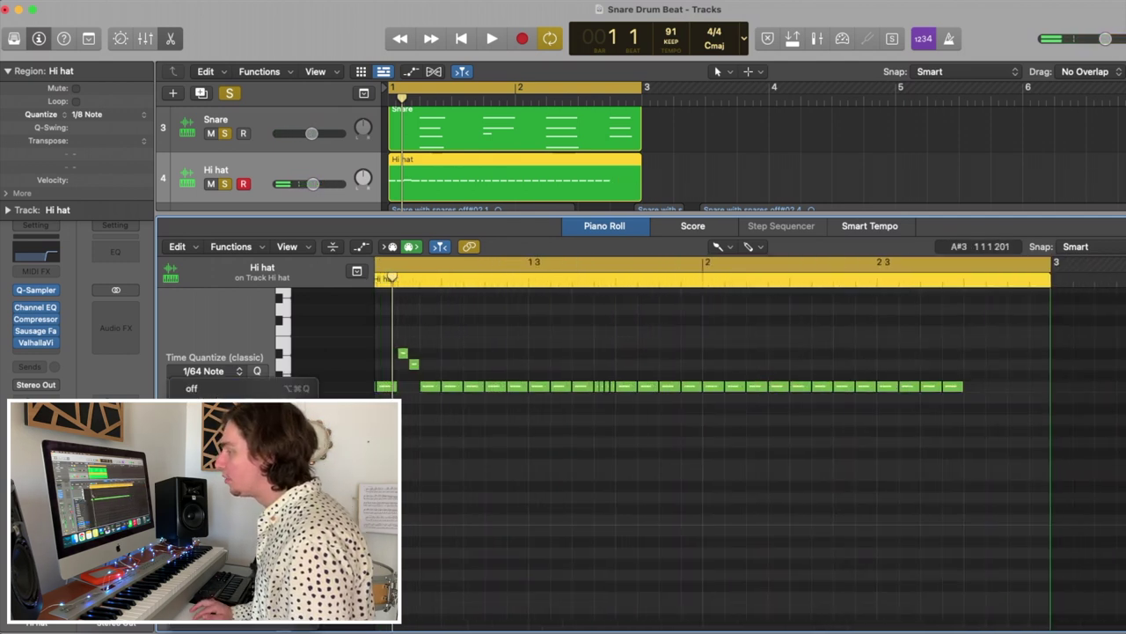
click(975, 387)
click(1011, 388)
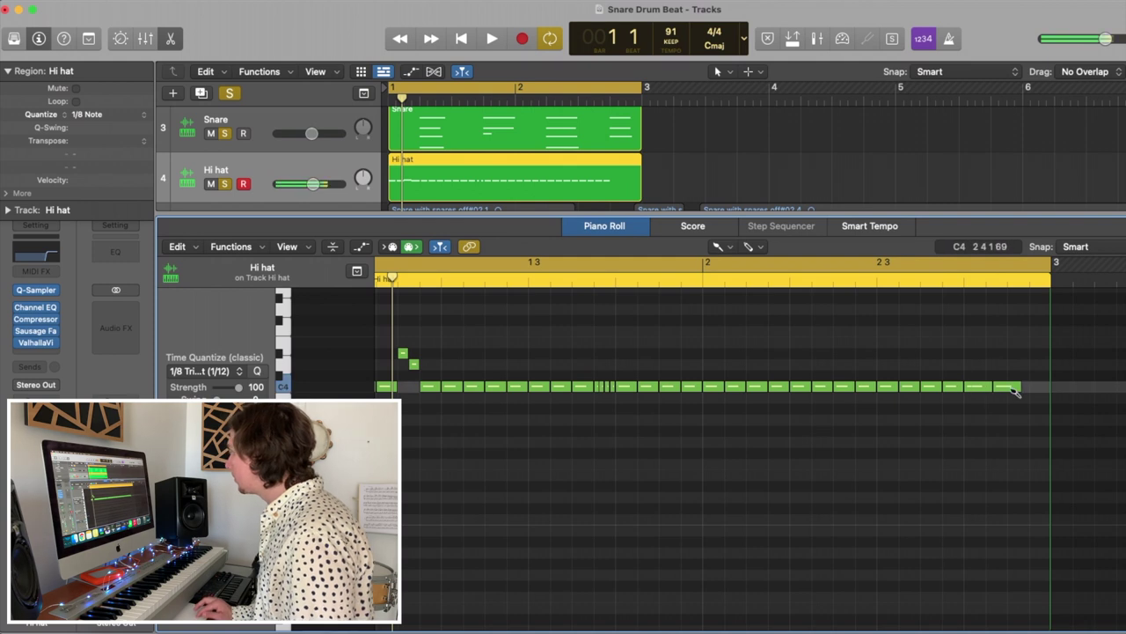
key(space)
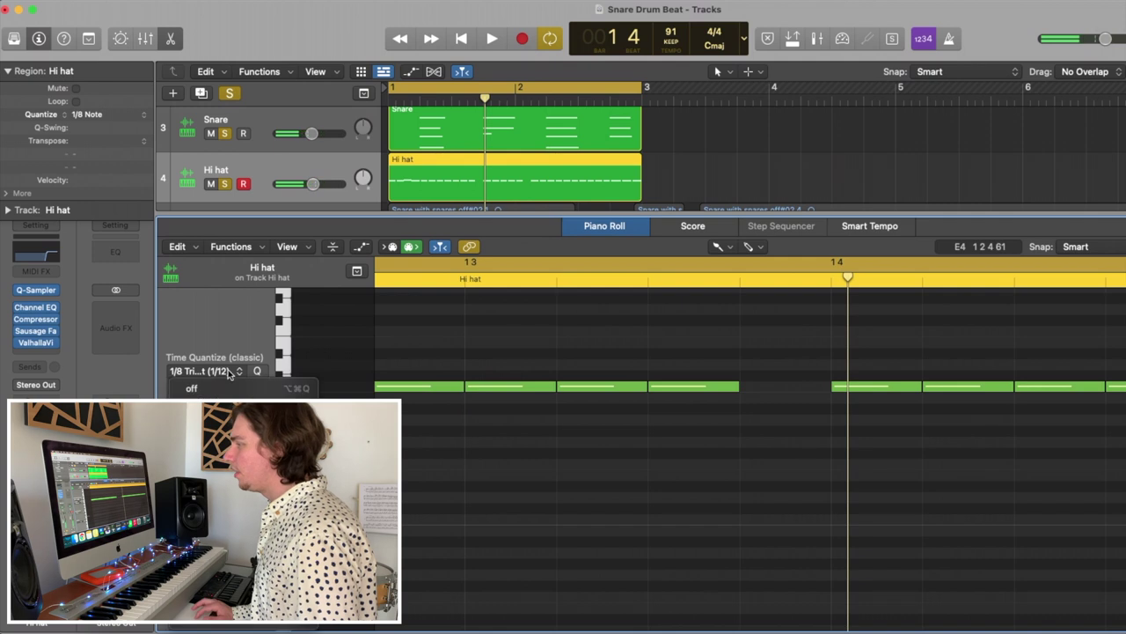
Fill the hi-hat gap just before beat 4 of bar 1 with 1/64 notes descending from D#4 to C4, and play it back
click(211, 511)
drag(743, 346, 816, 384)
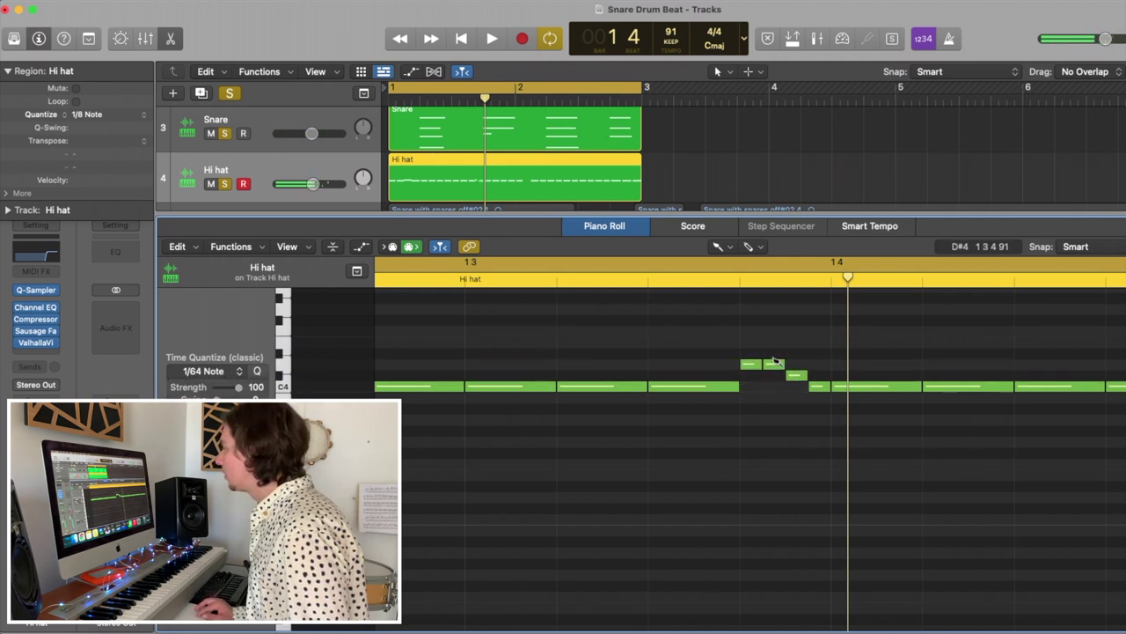
key(space)
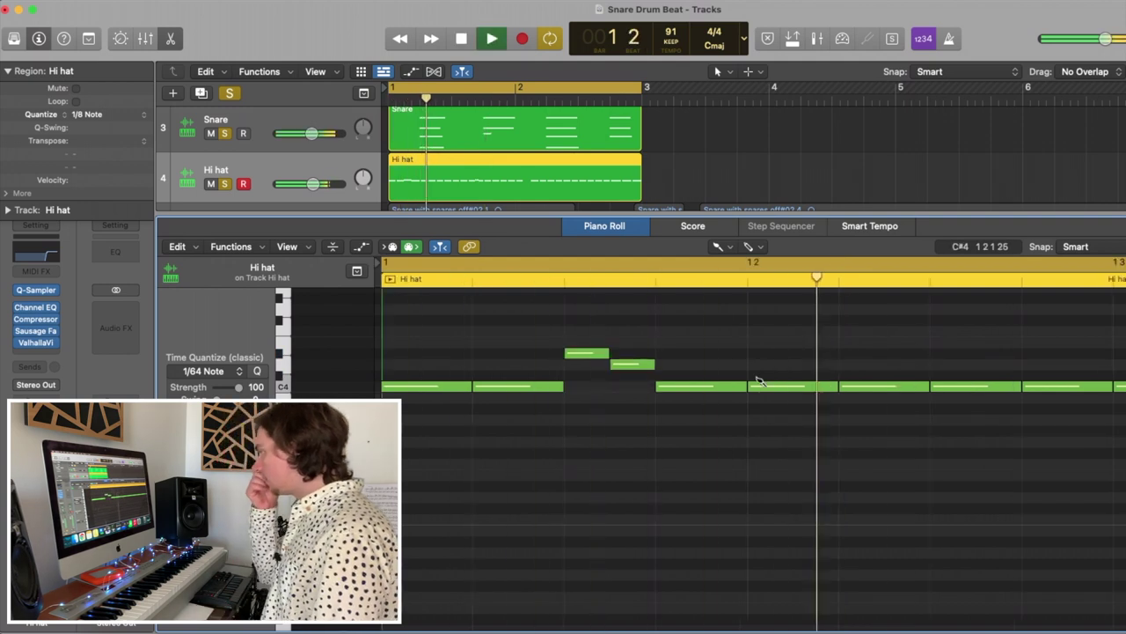
key(super+Left)
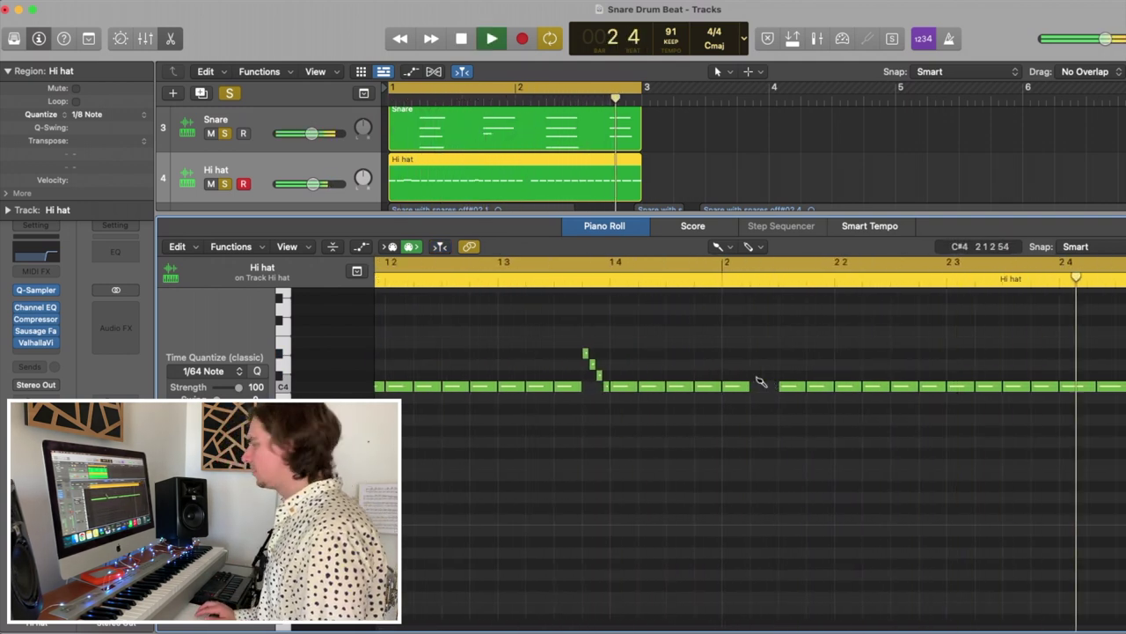
Paint a burst of 1/128 Triplet notes on G#3 in the hi-hat gap early in bar 2 and play the beat
key(space)
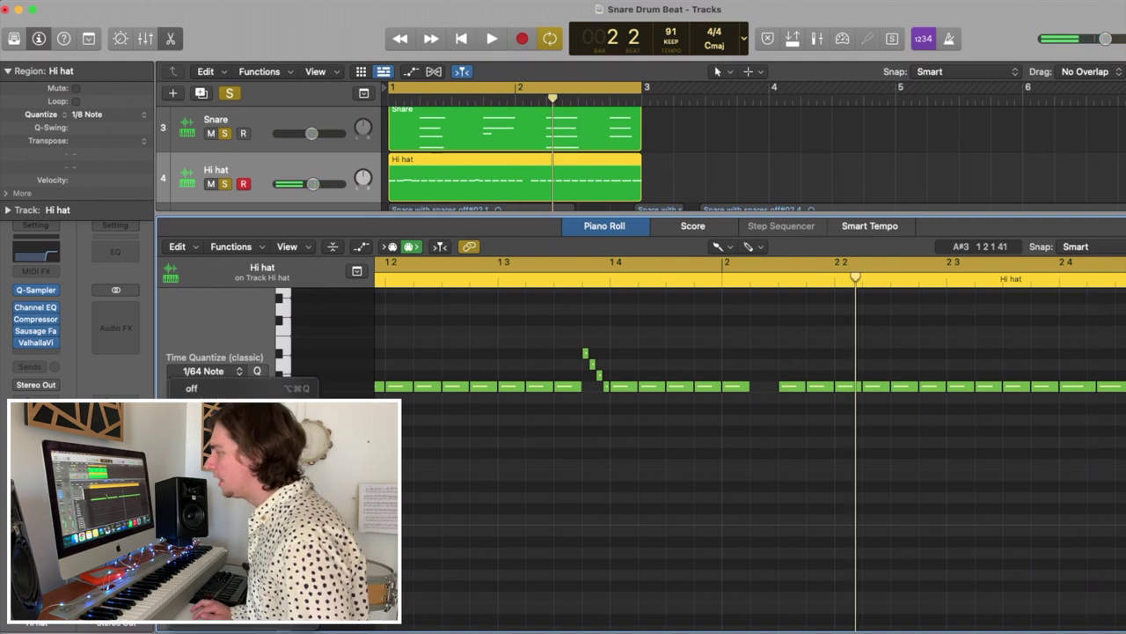
click(232, 613)
drag(751, 432, 760, 432)
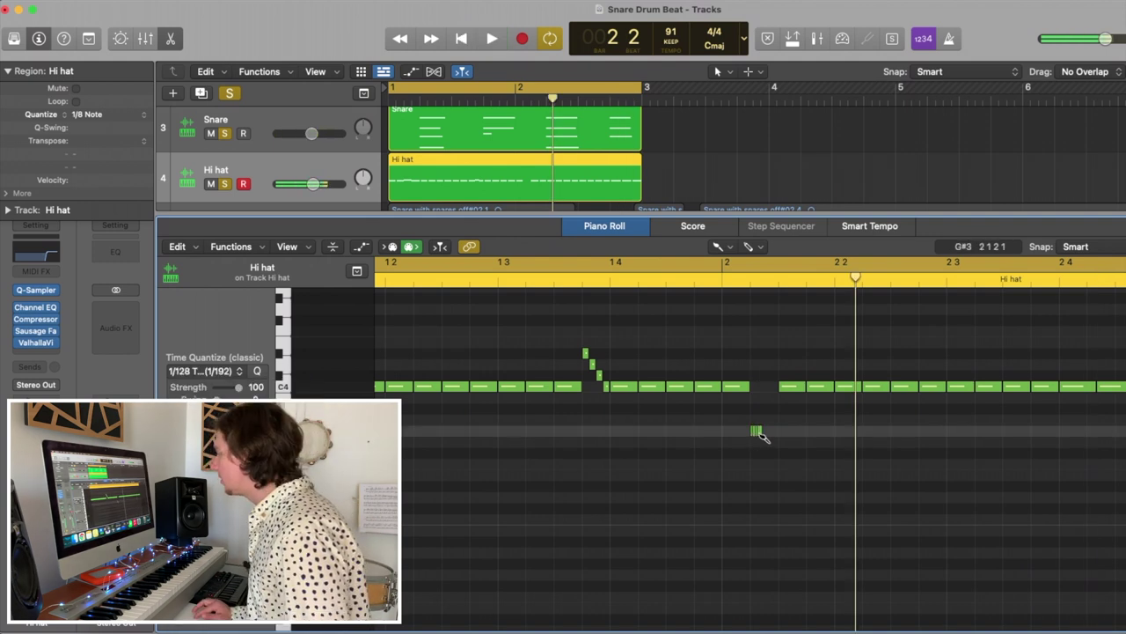
key(space)
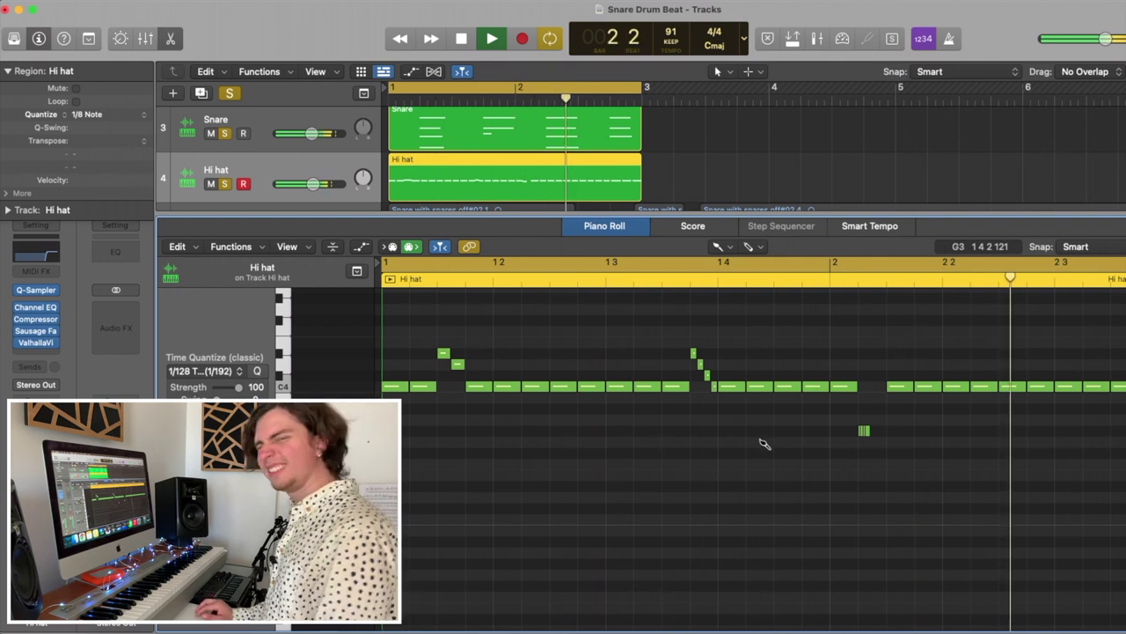
Stop playback, close the hi-hat's Piano Roll and save the Snare Drum Beat project
key(space)
key(p)
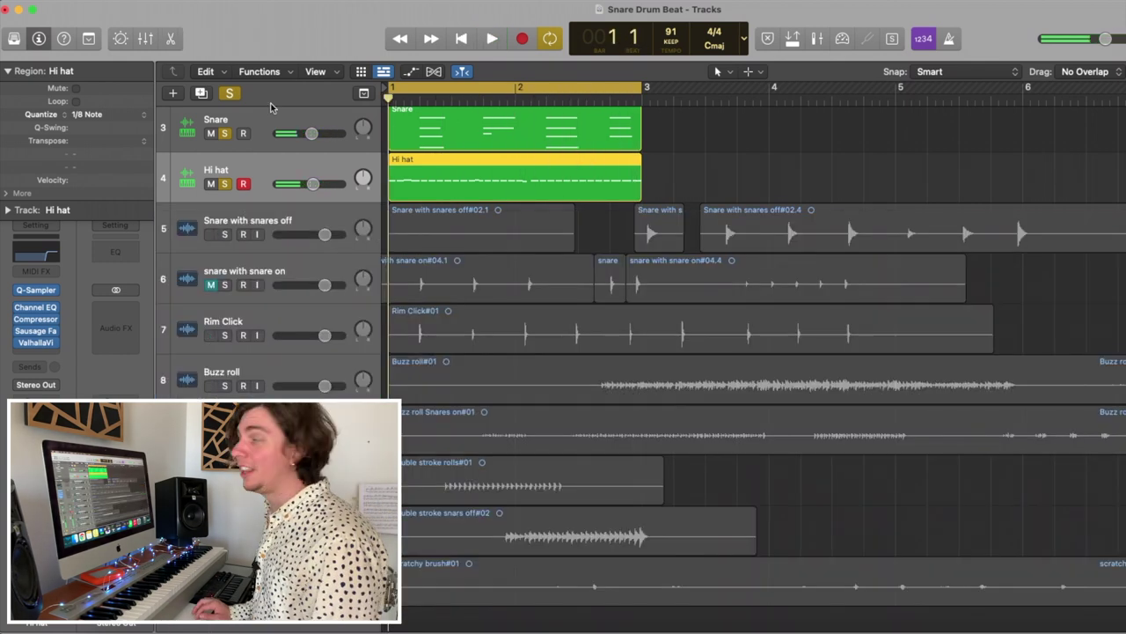
click(114, 11)
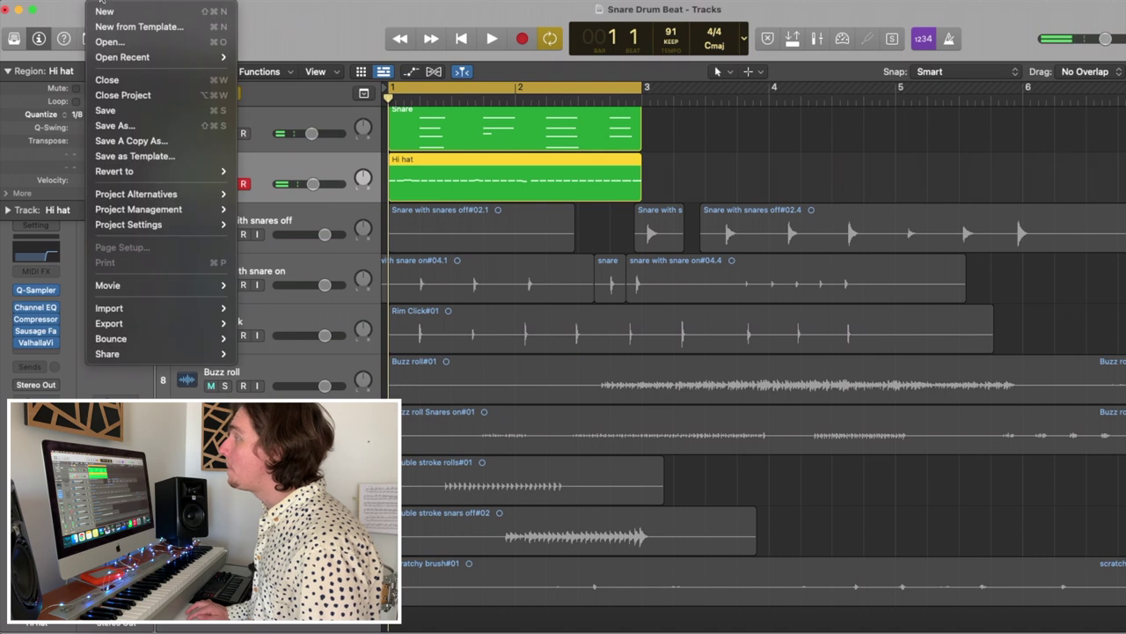
click(170, 110)
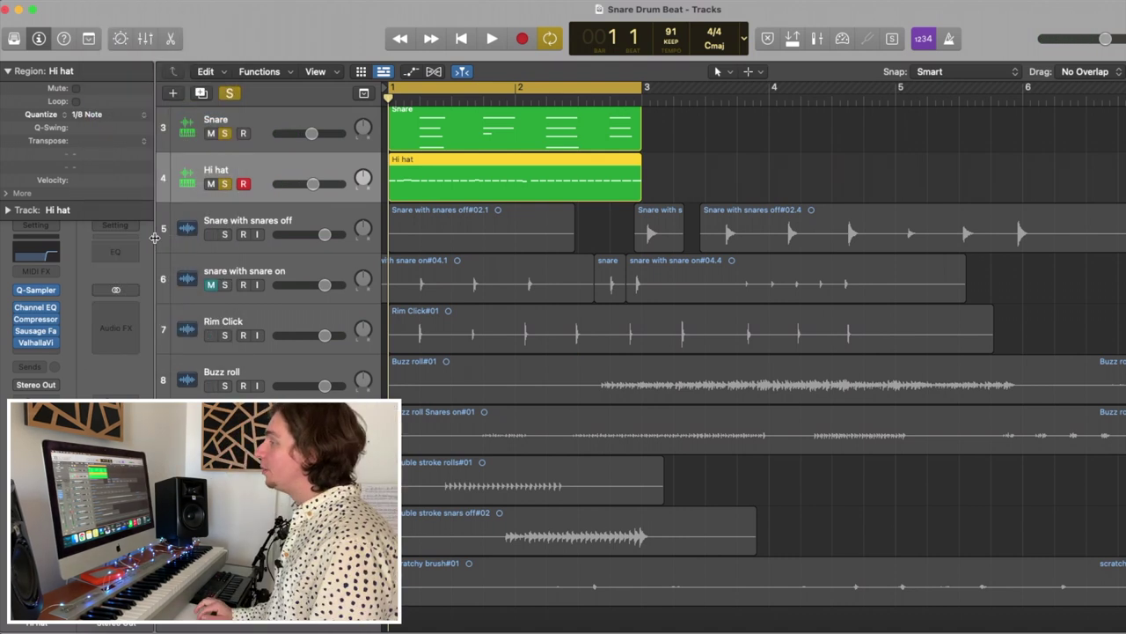
Move the Rim Click recording below Hi hat and load a single rim click hit from it into a new Quick Sampler track
scroll(264, 369, up, 3)
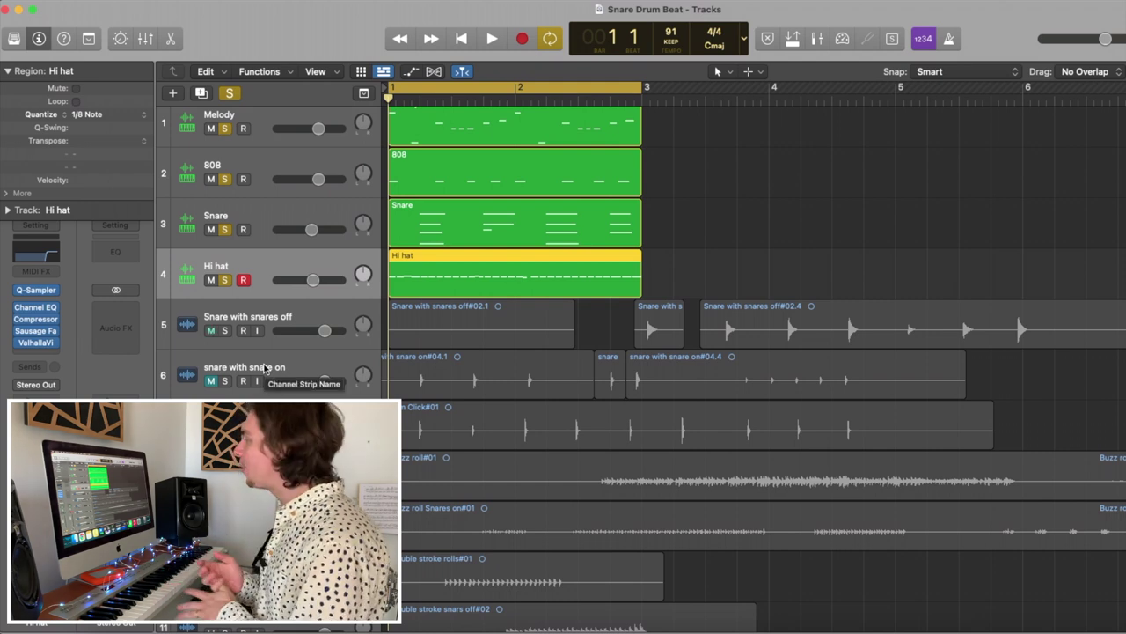
drag(264, 418, 312, 315)
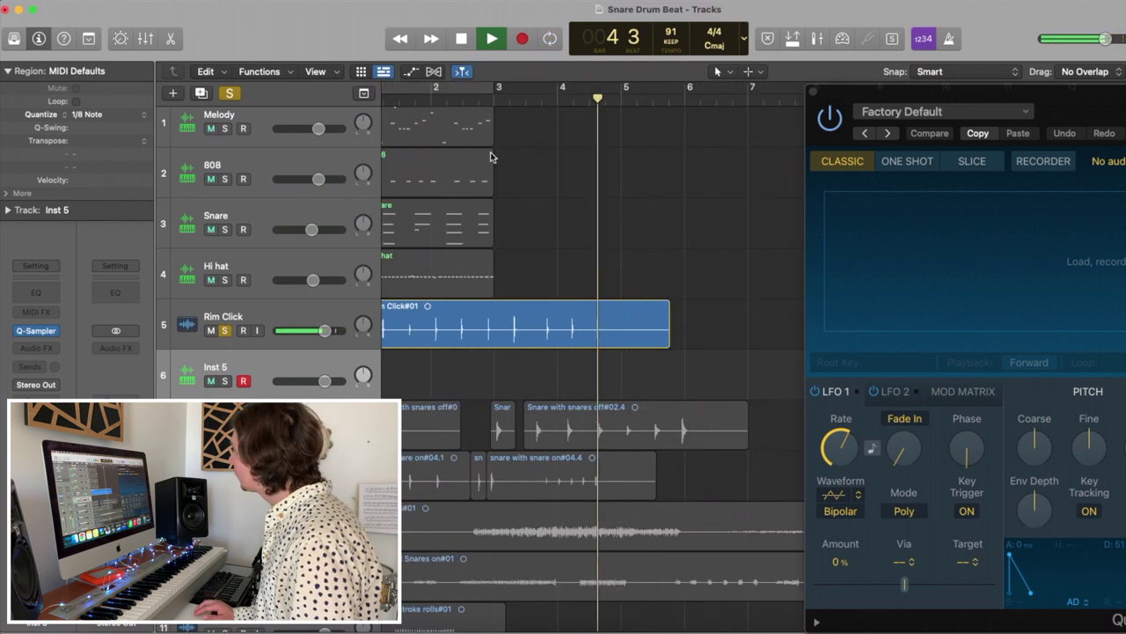
key(space)
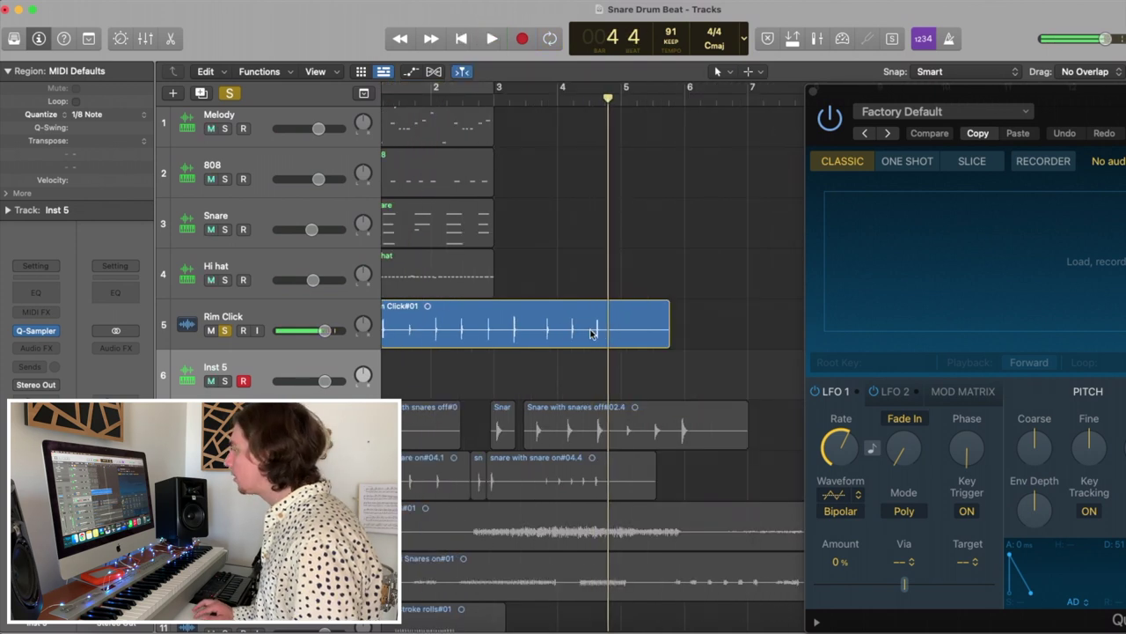
drag(586, 328, 913, 277)
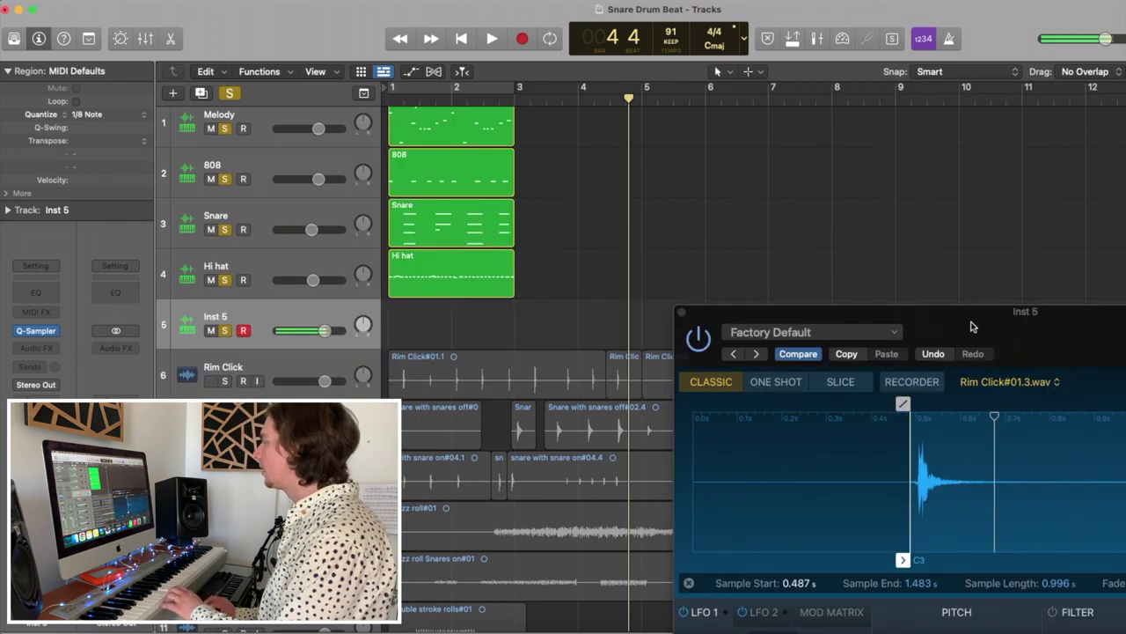
Name the new sampler track Rim CLick and add a stereo Compressor after its Channel EQ
drag(972, 326, 865, 98)
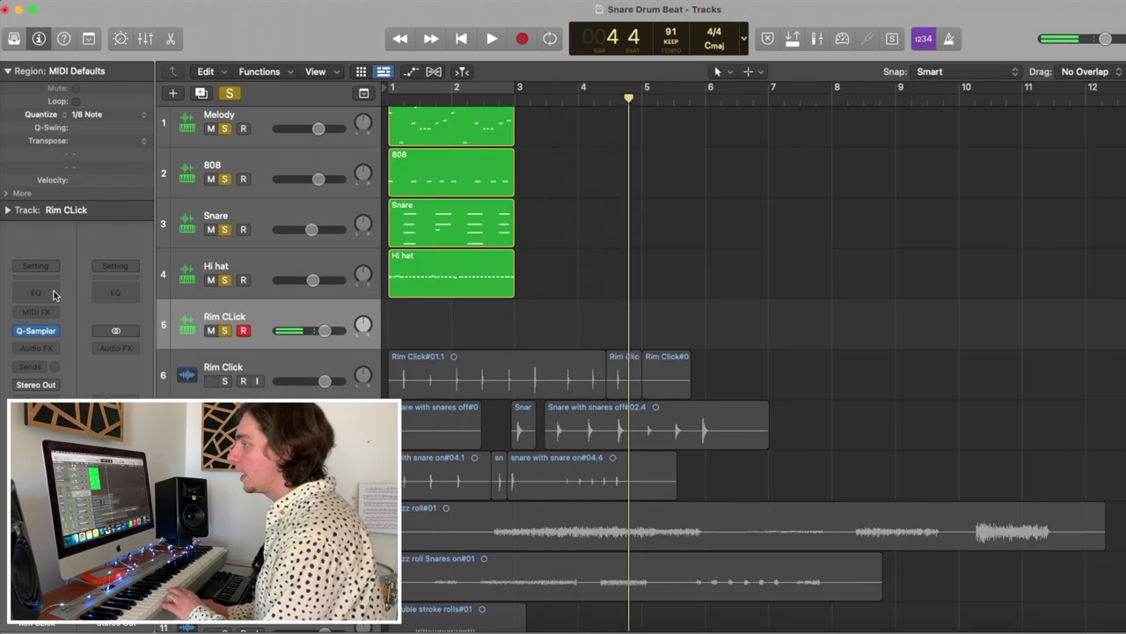
mouse_move(110, 354)
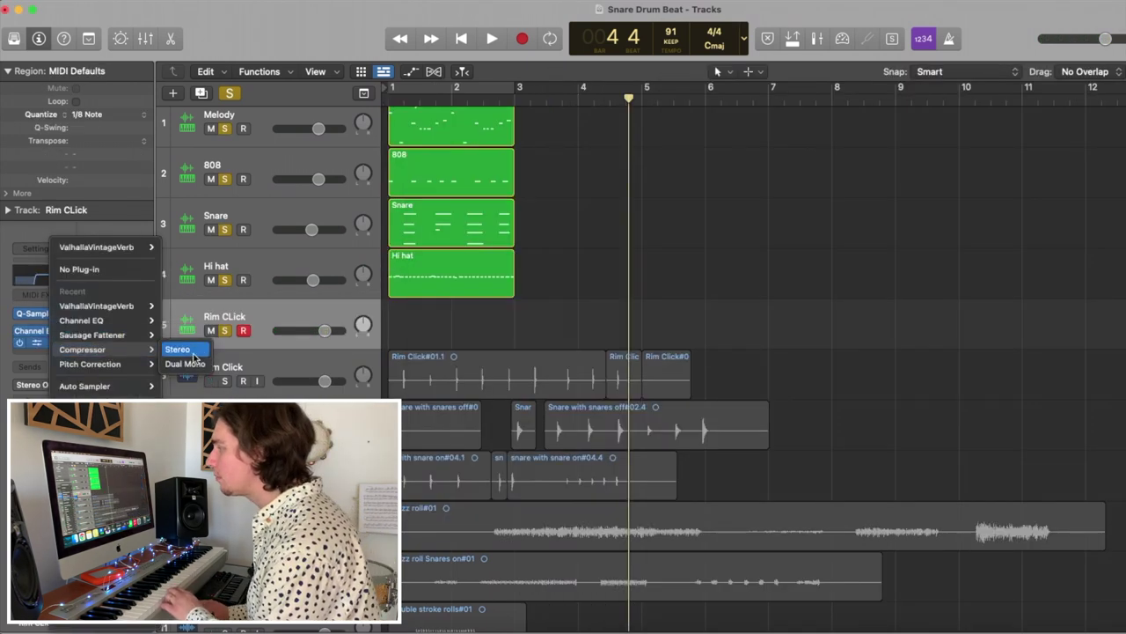
click(177, 349)
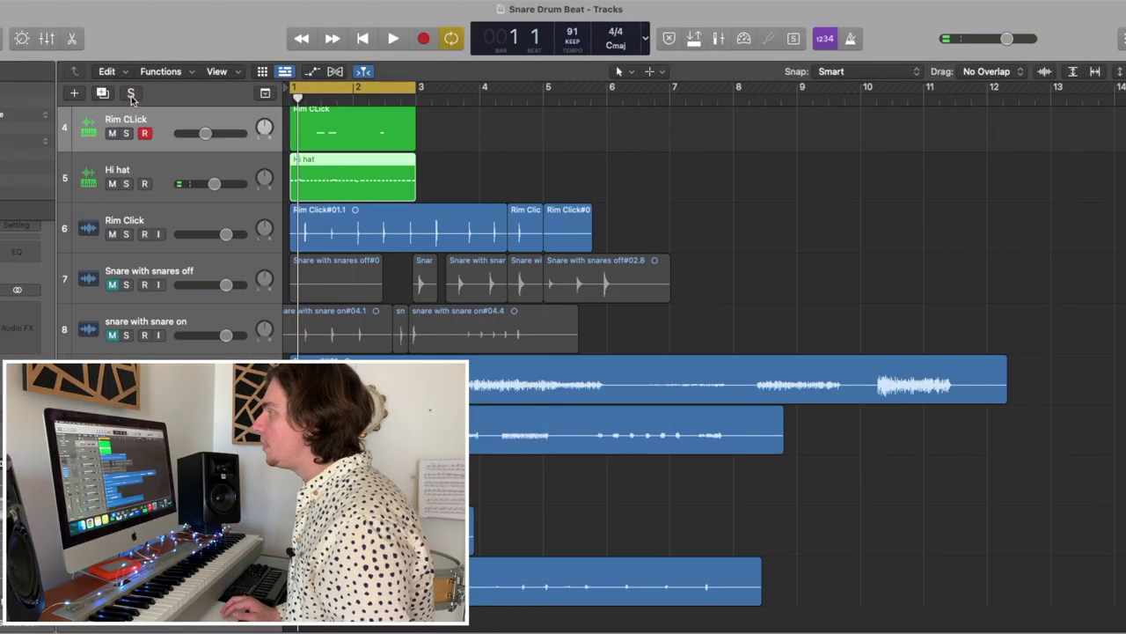
Solo the Melody, 808, Snare, Rim CLick and Hi hat tracks and play the two-bar beat
click(130, 93)
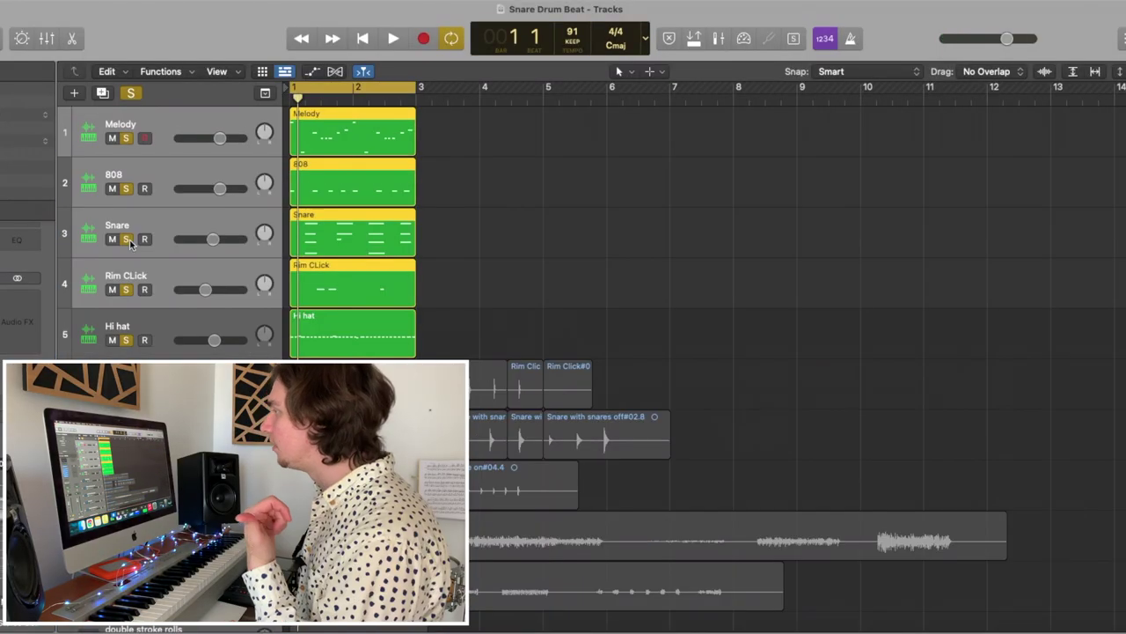
key(space)
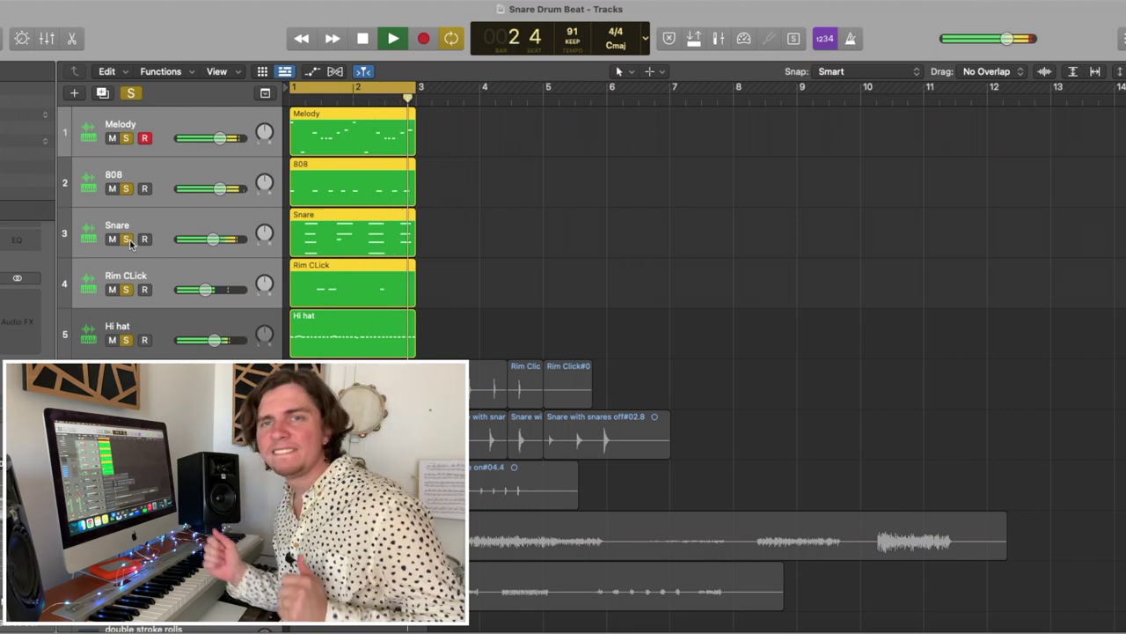
scroll(130, 245, down, 4)
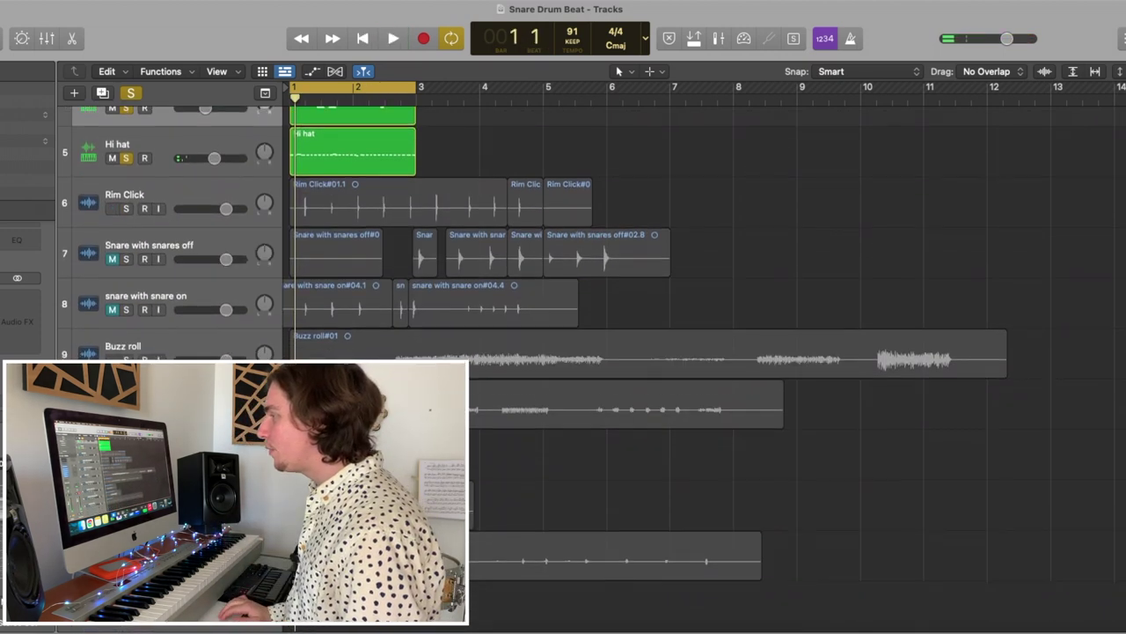
scroll(130, 245, up, 4)
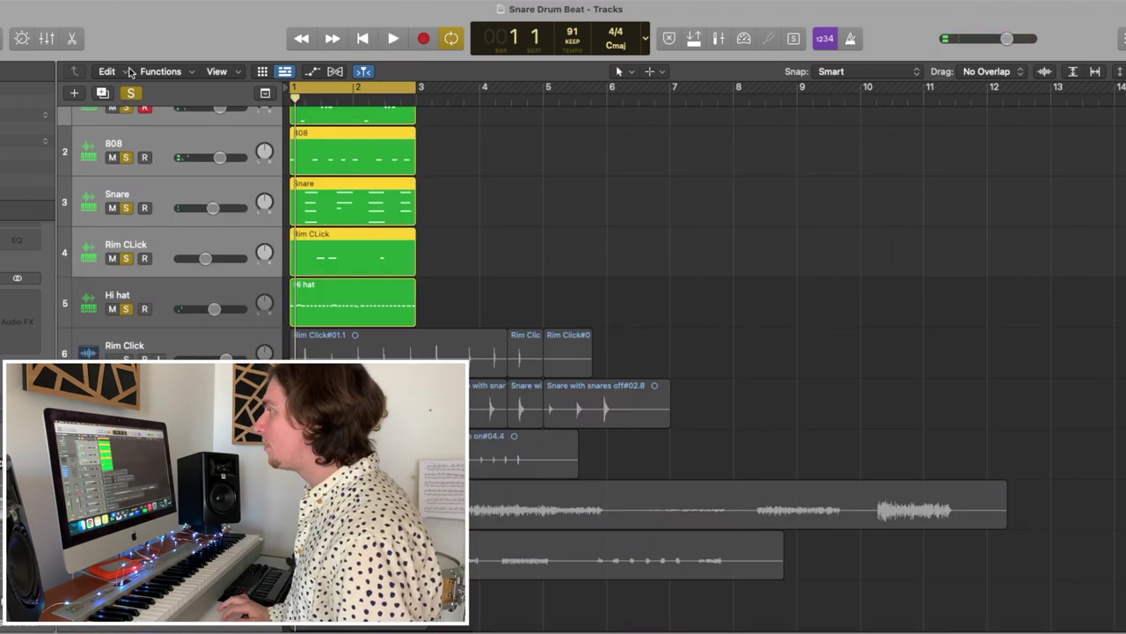
Create a Quick Sampler instrument track and load a slice of the double stroke snars off recording with the Original option
click(74, 93)
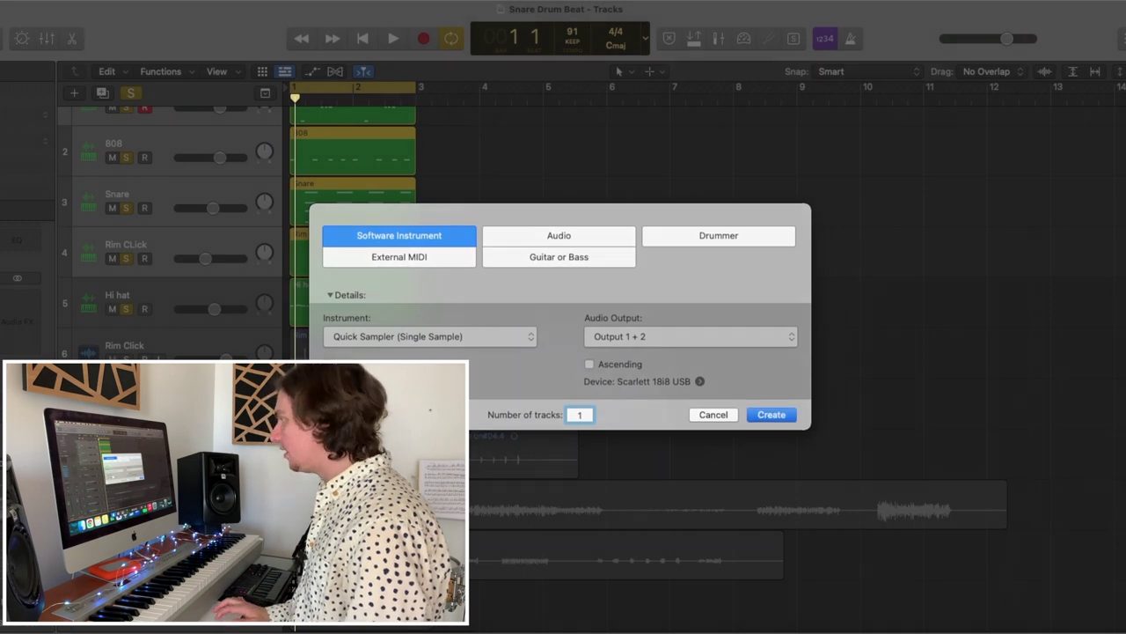
key(Return)
drag(559, 114, 833, 114)
scroll(352, 255, down, 2)
scroll(431, 264, down, 5)
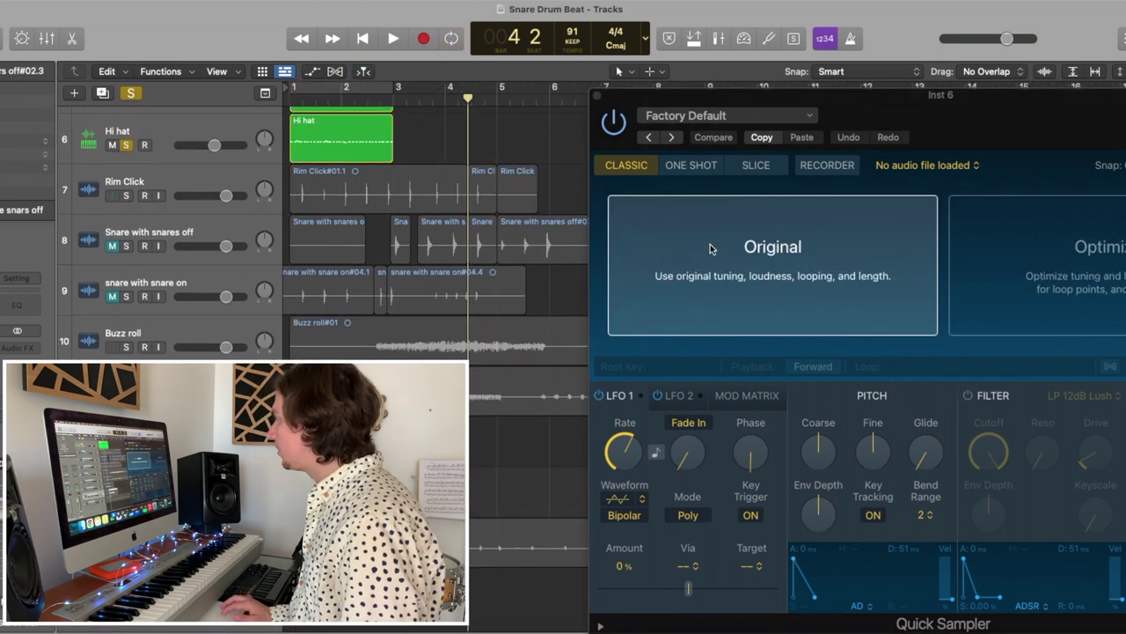
drag(711, 249, 709, 246)
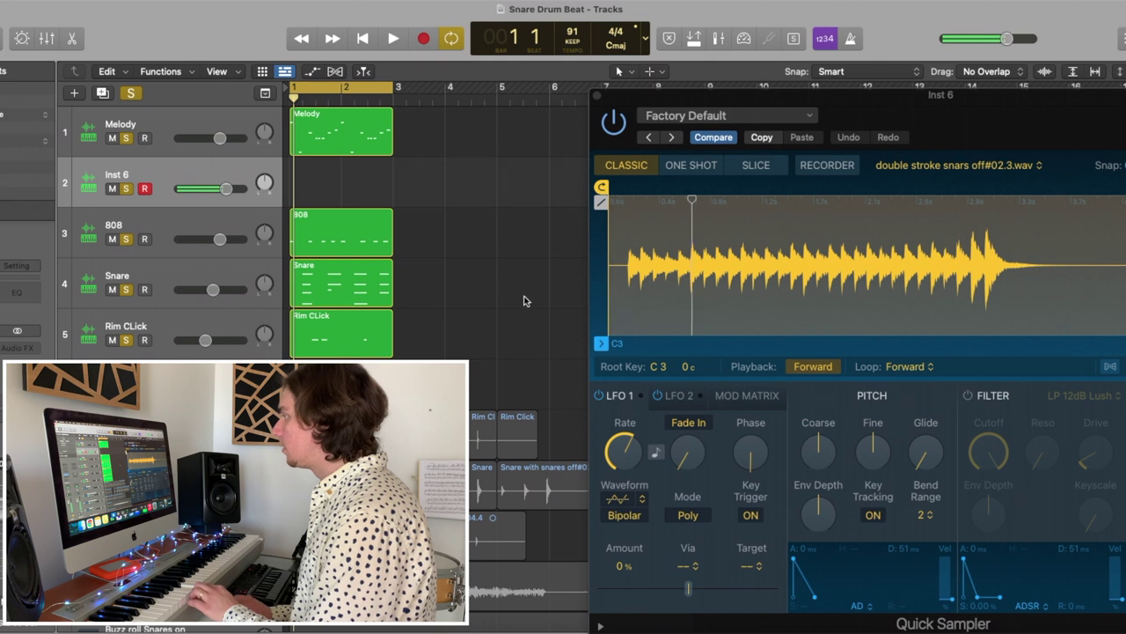
Set the double stroke sample's start to 0.139 s and try the sound over the looped beat
drag(601, 343, 619, 344)
key(space)
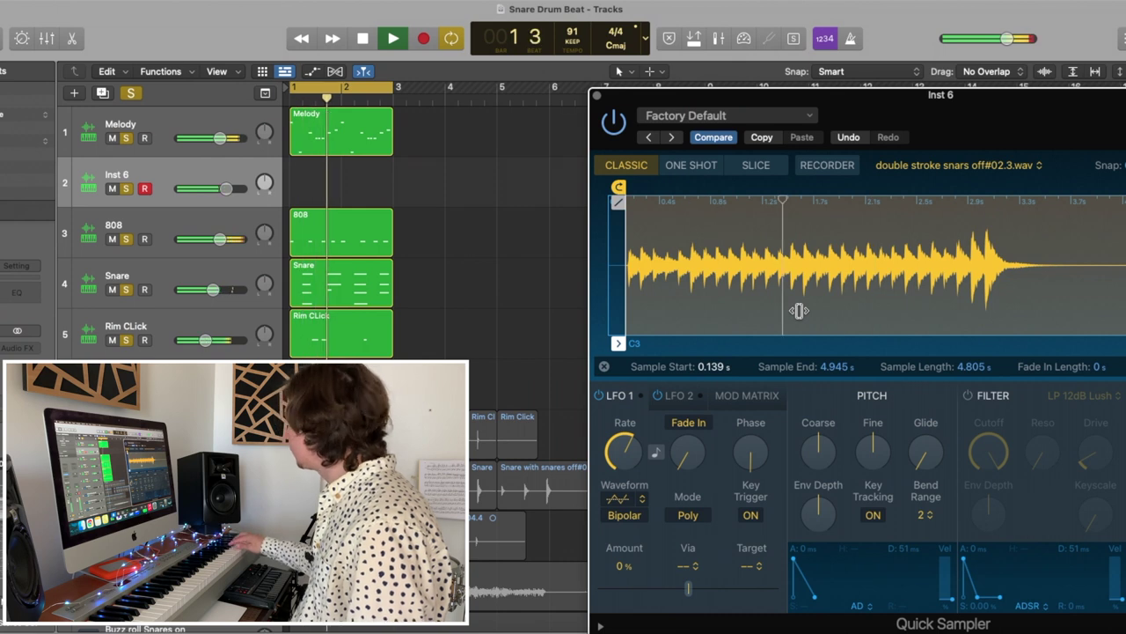
key(space)
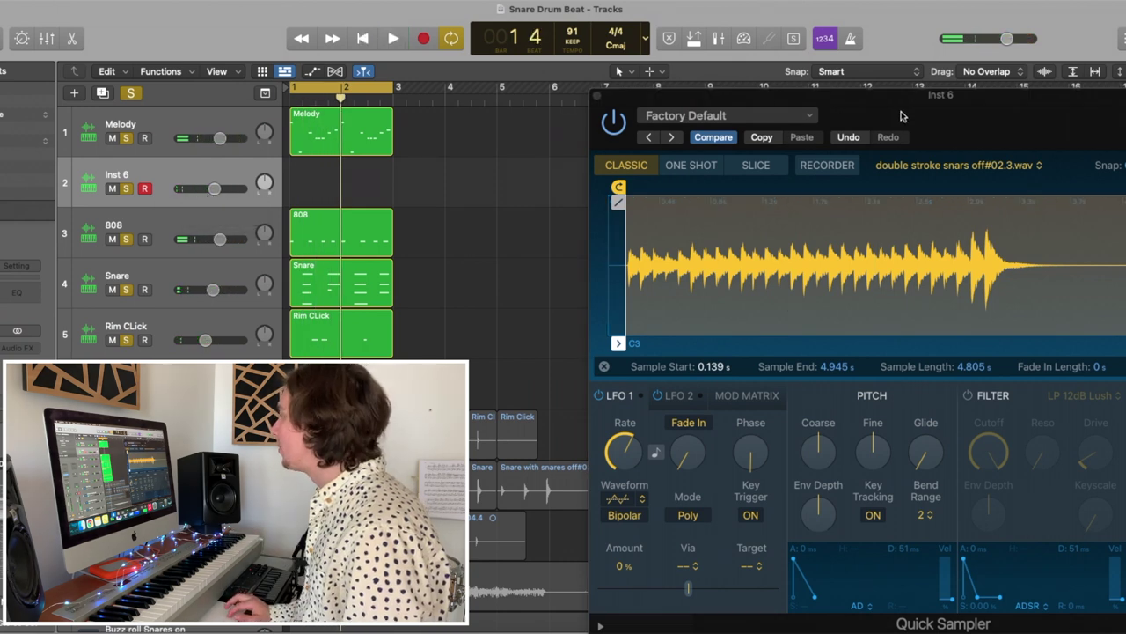
Cut the low end of Inst 6 with the Channel EQ's low-cut band and record a two-bar melodic part on it
drag(901, 117, 832, 116)
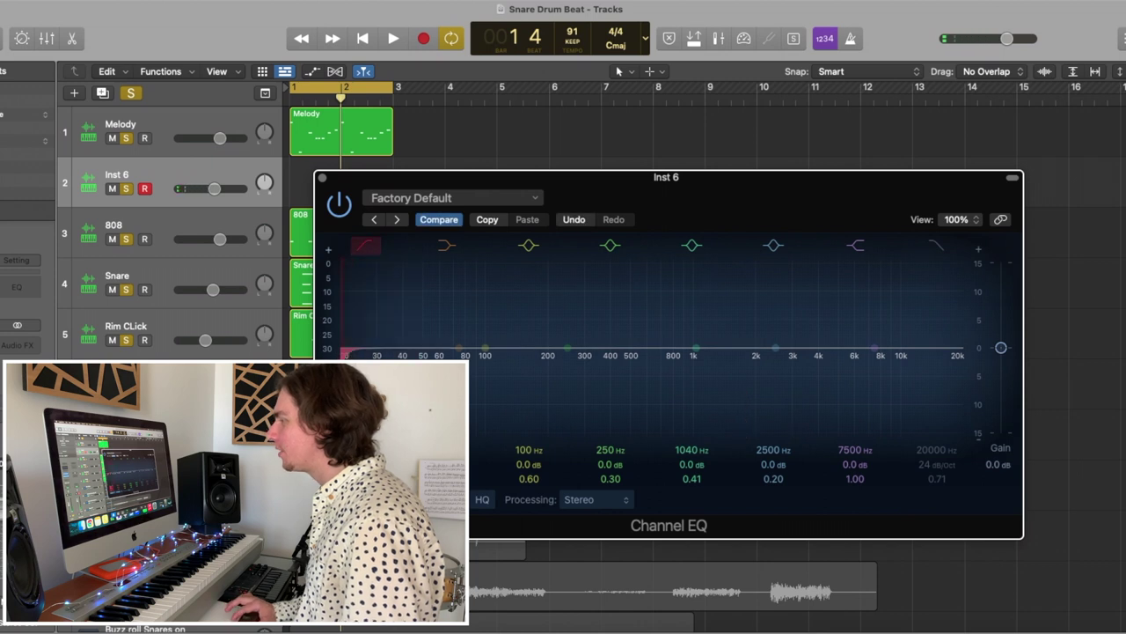
drag(347, 349, 684, 349)
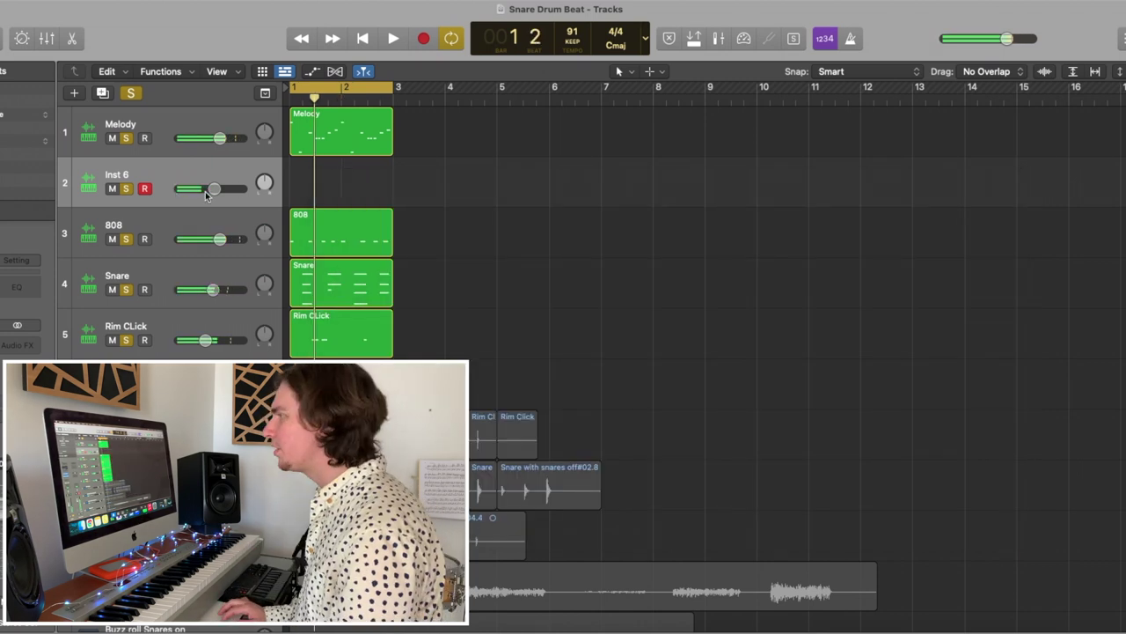
key(r)
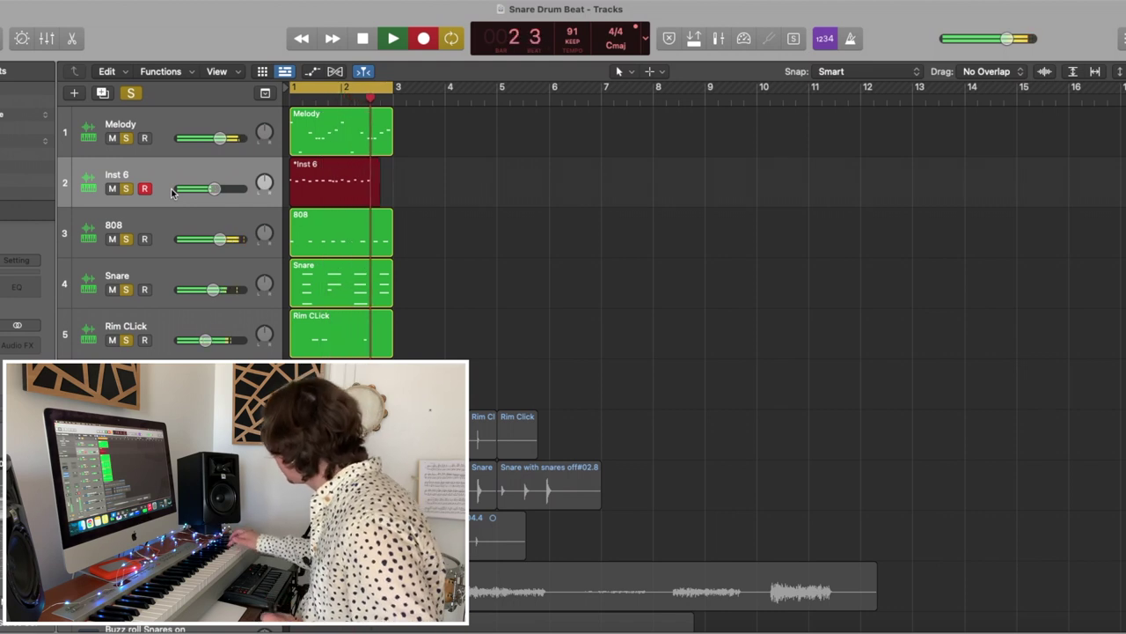
key(space)
Create another Quick Sampler track below the counter melody and load a slice of the Buzz roll Snares on recording
scroll(220, 327, down, 5)
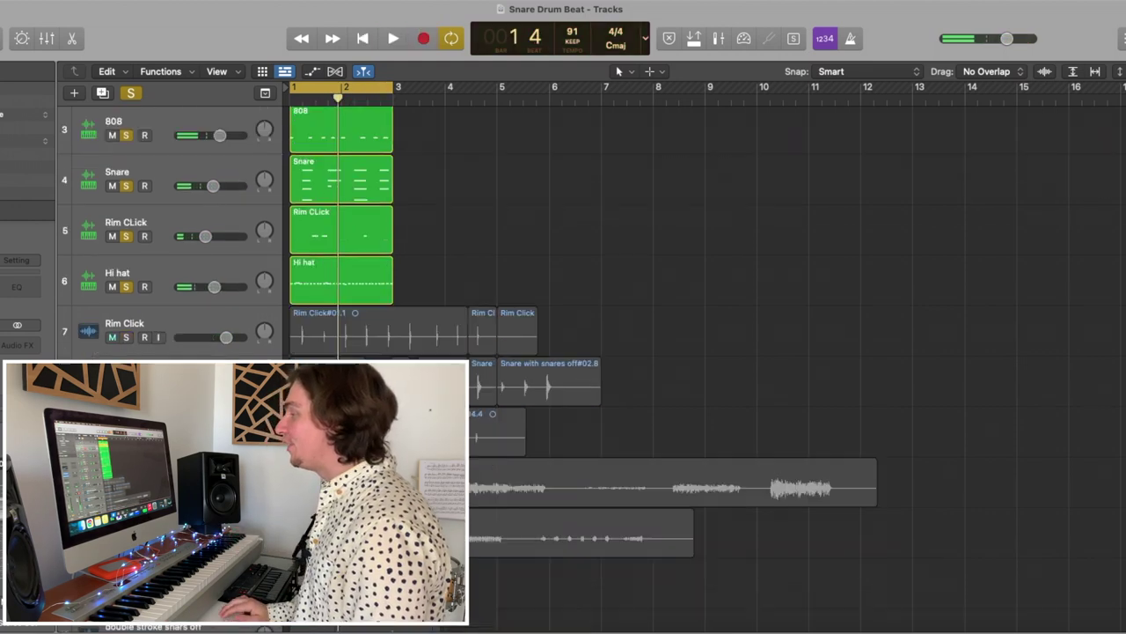
scroll(466, 352, up, 1)
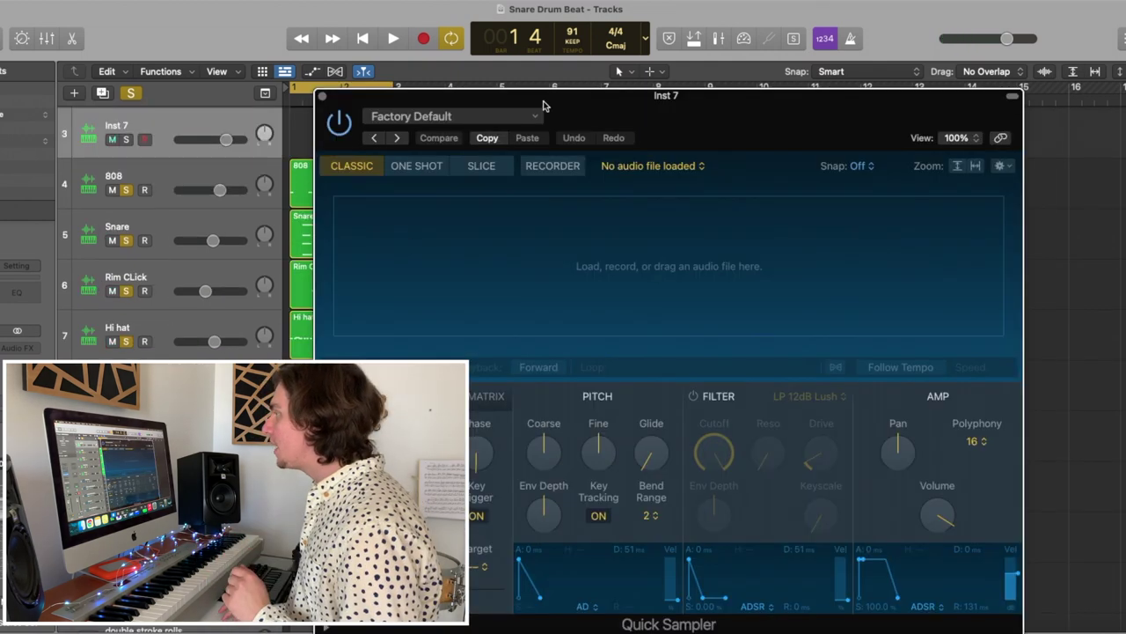
drag(546, 99, 976, 37)
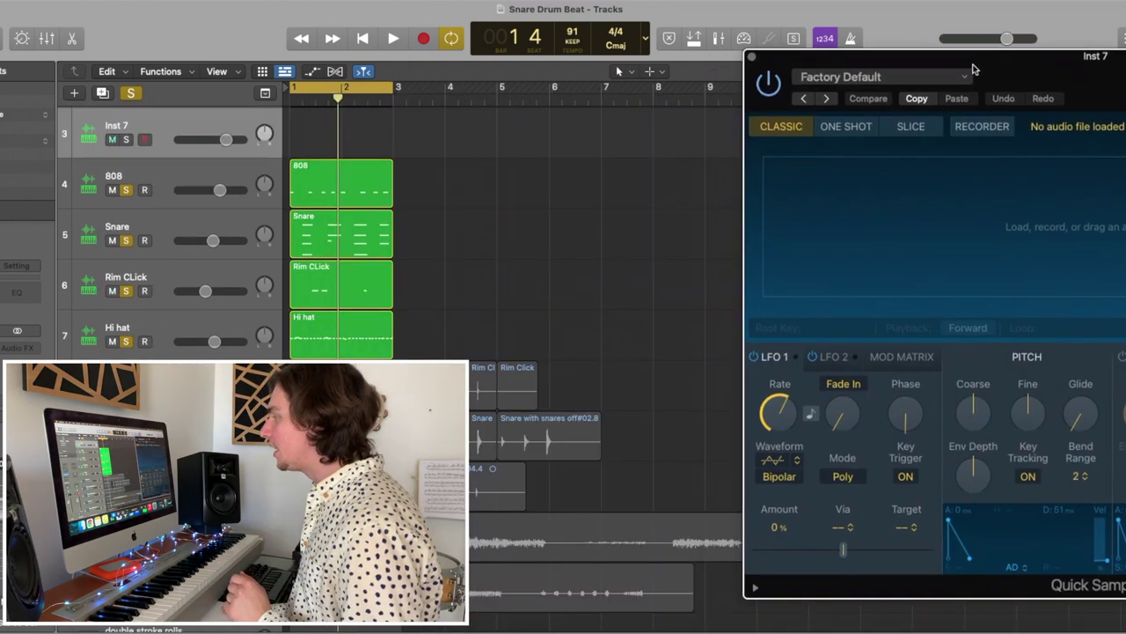
scroll(511, 352, down, 5)
click(580, 387)
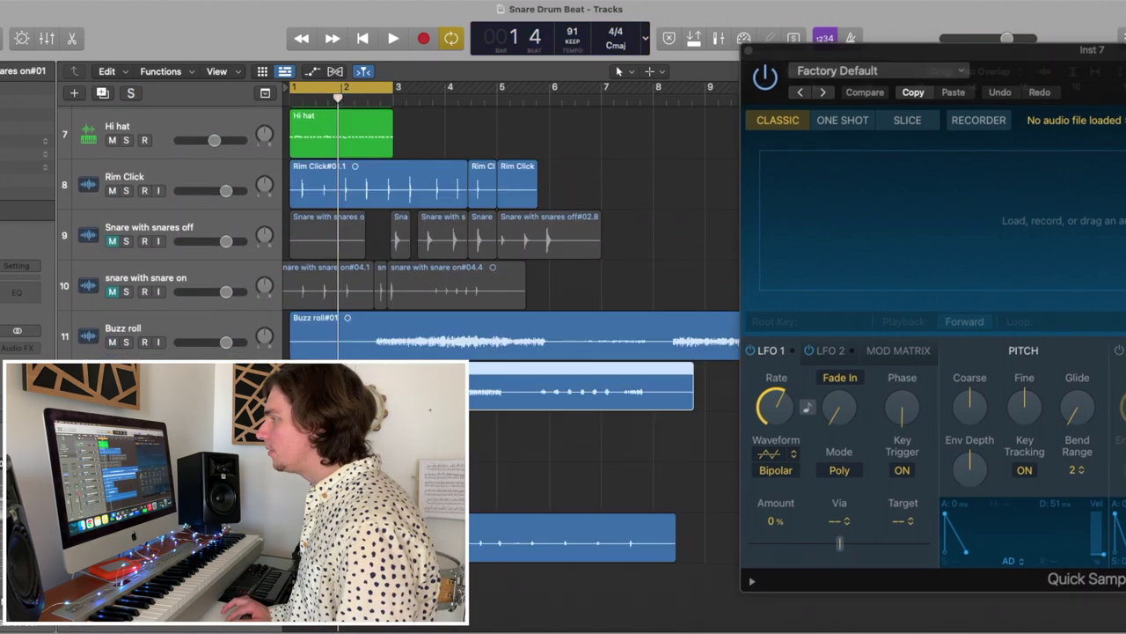
click(322, 83)
key(space)
click(375, 100)
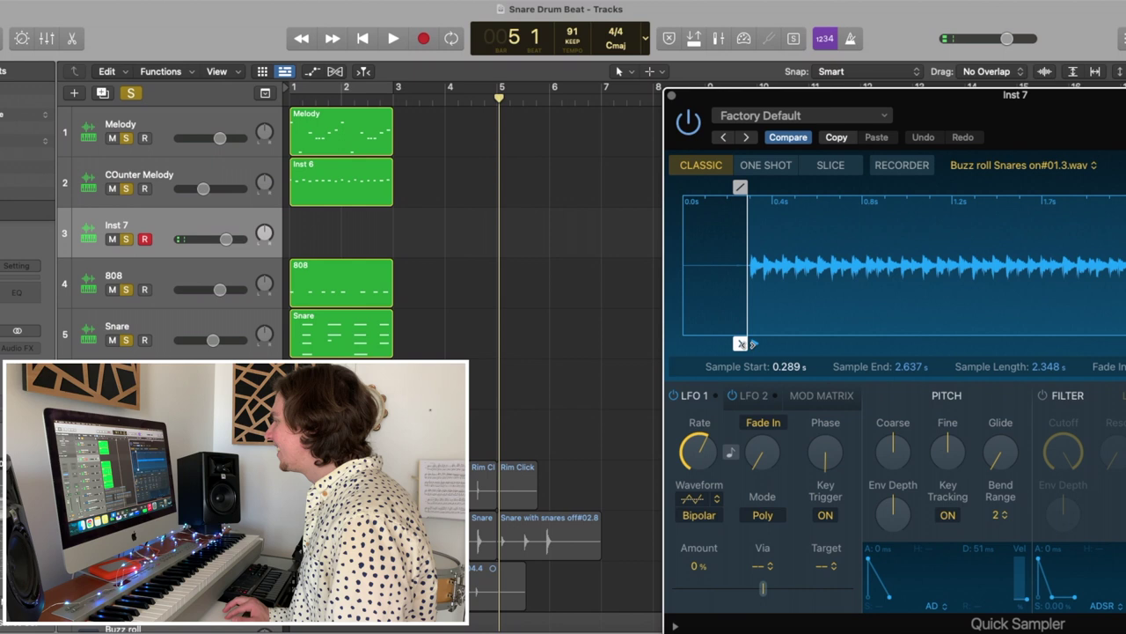
Trim the buzz roll sample's start to its attack and record a two-bar part on Inst 7 over the looped beat
drag(744, 345, 748, 345)
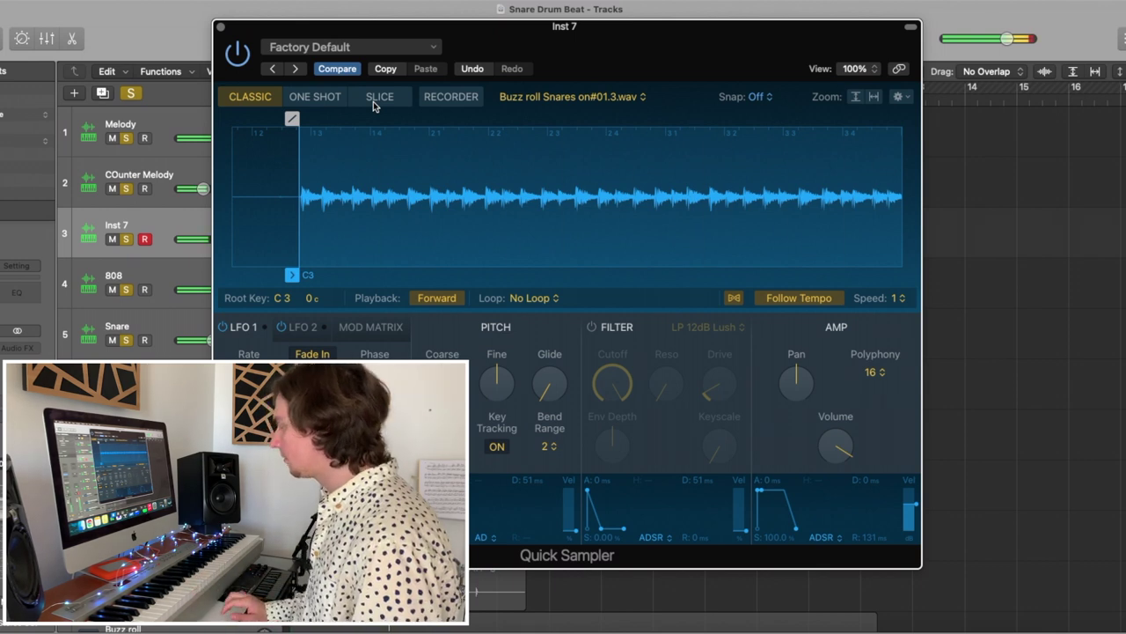
click(220, 26)
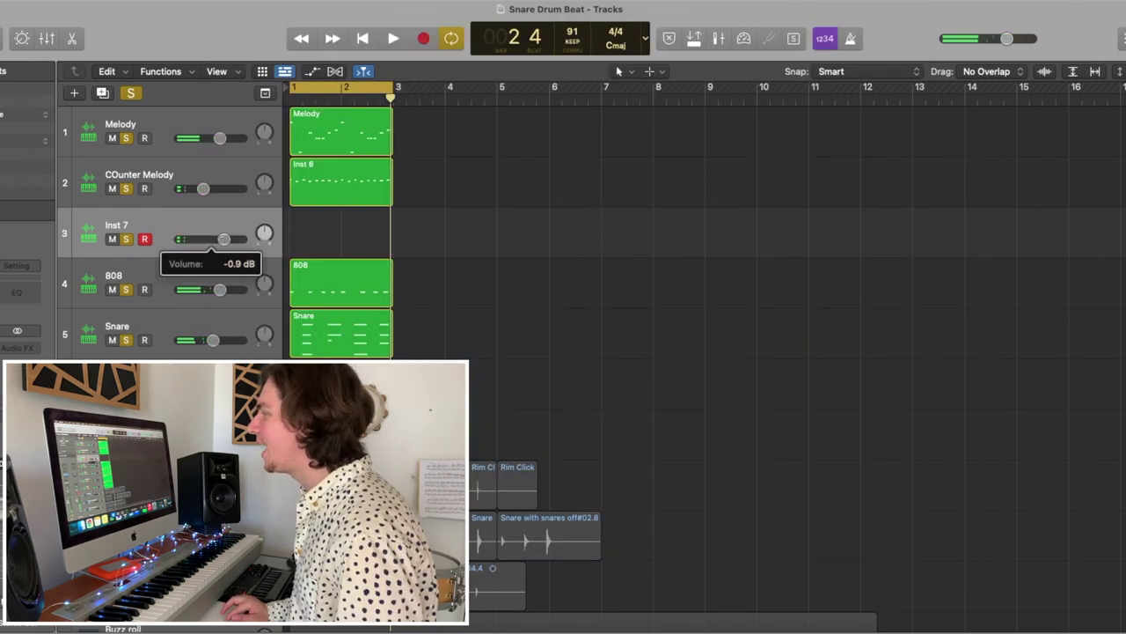
key(r)
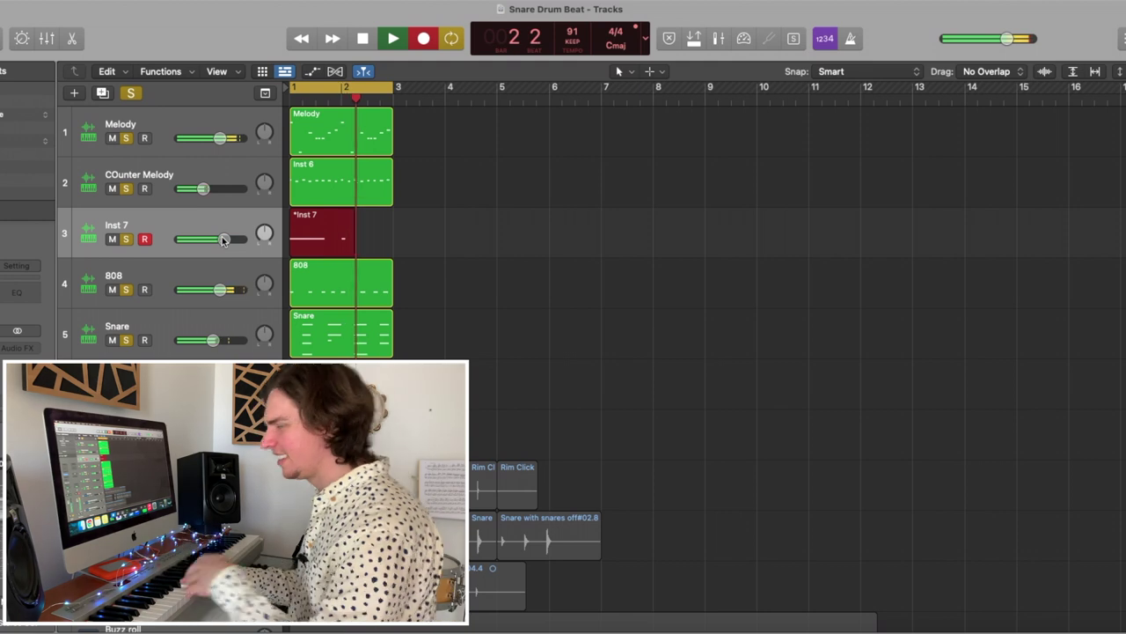
key(space)
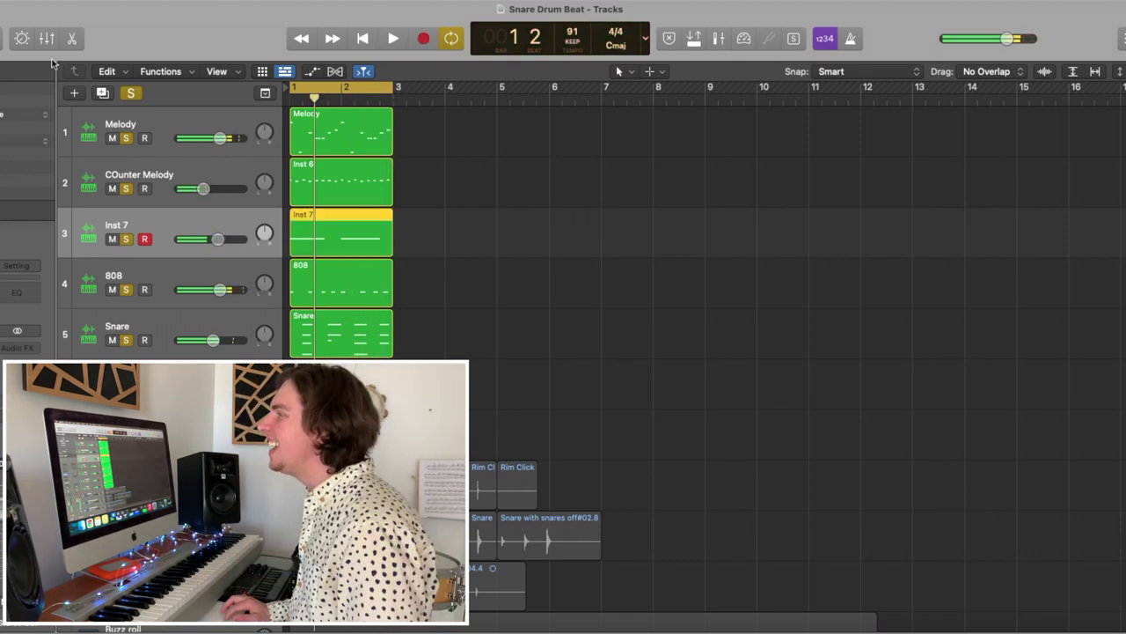
Review the instrument tracks and raw snare recordings, and listen to the full two-bar looped beat
scroll(421, 298, down, 6)
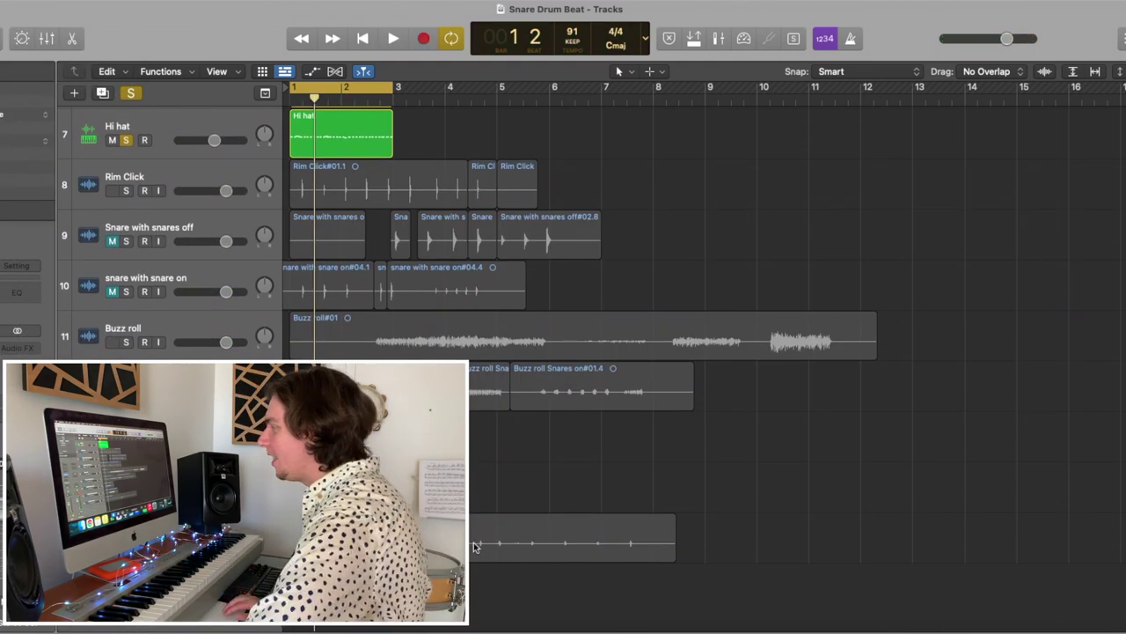
scroll(473, 546, up, 6)
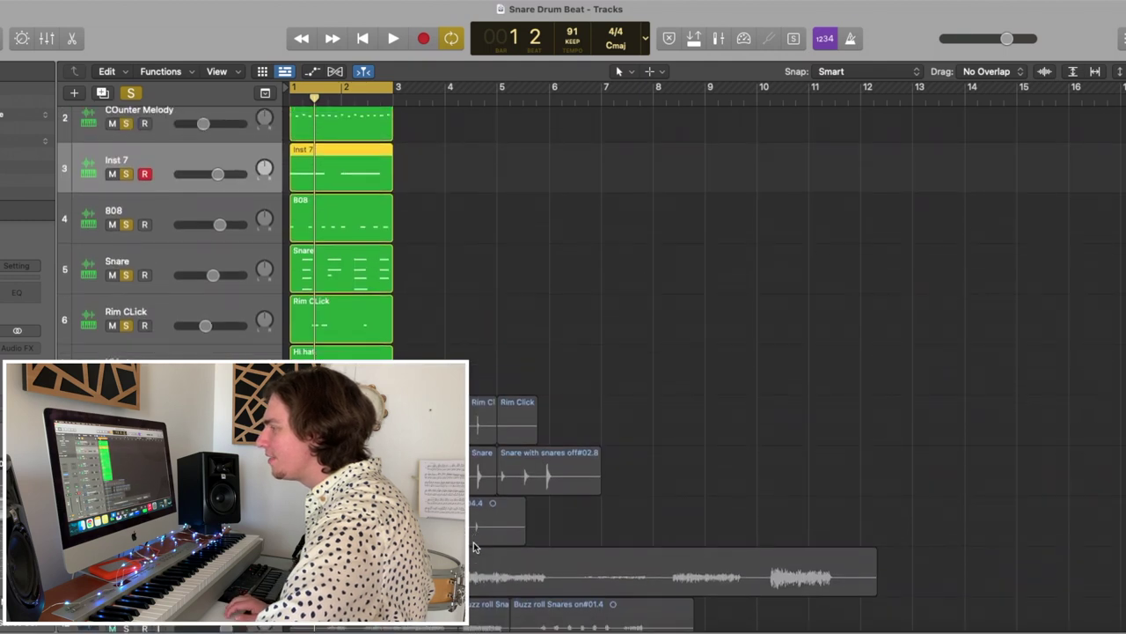
scroll(474, 546, down, 6)
scroll(283, 333, up, 1)
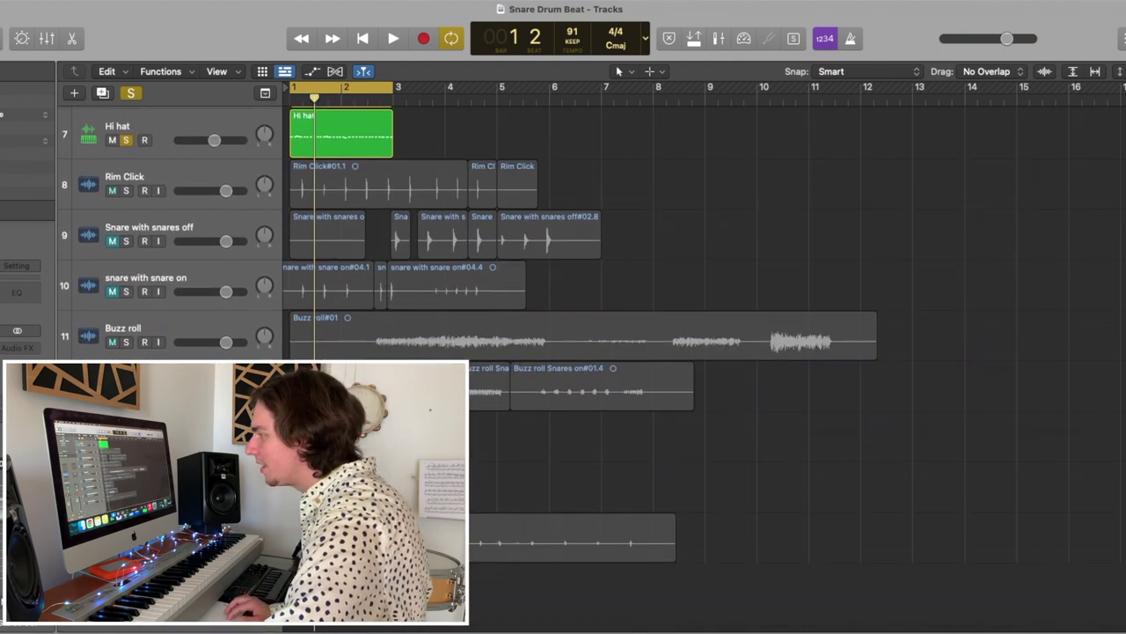
click(413, 537)
click(414, 487)
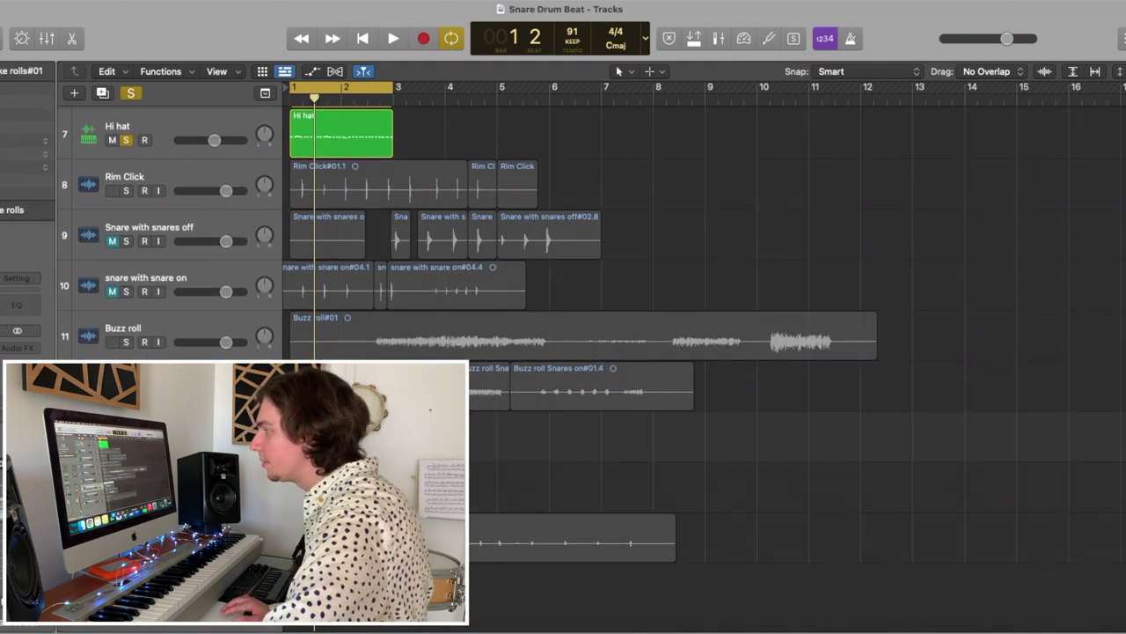
scroll(590, 344, up, 5)
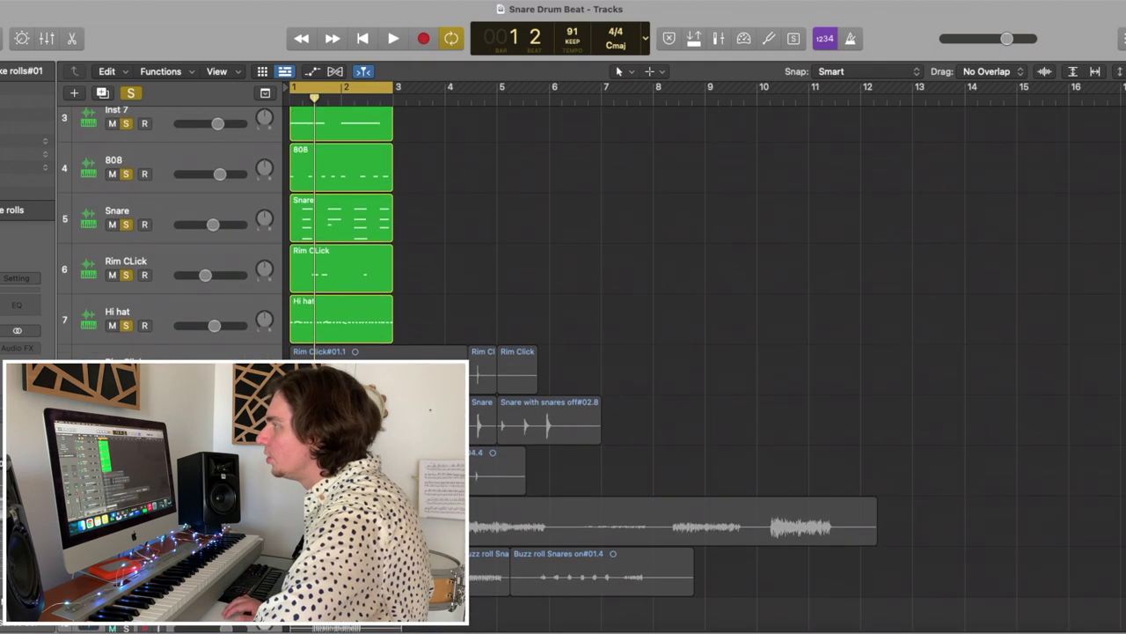
scroll(190, 158, up, 2)
scroll(198, 249, down, 6)
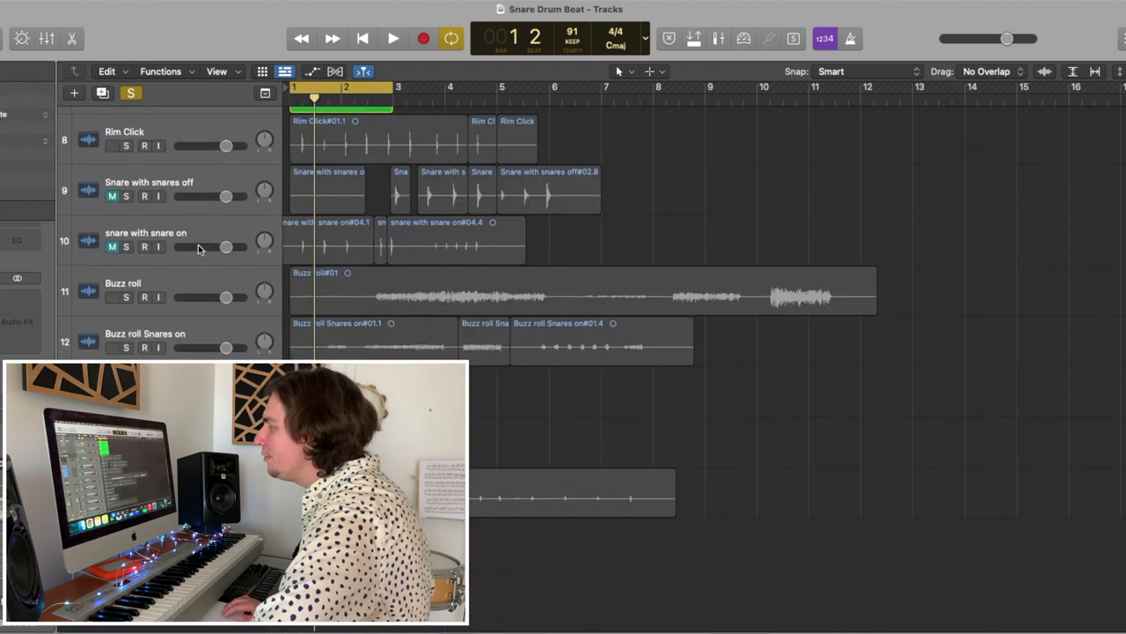
scroll(198, 244, up, 6)
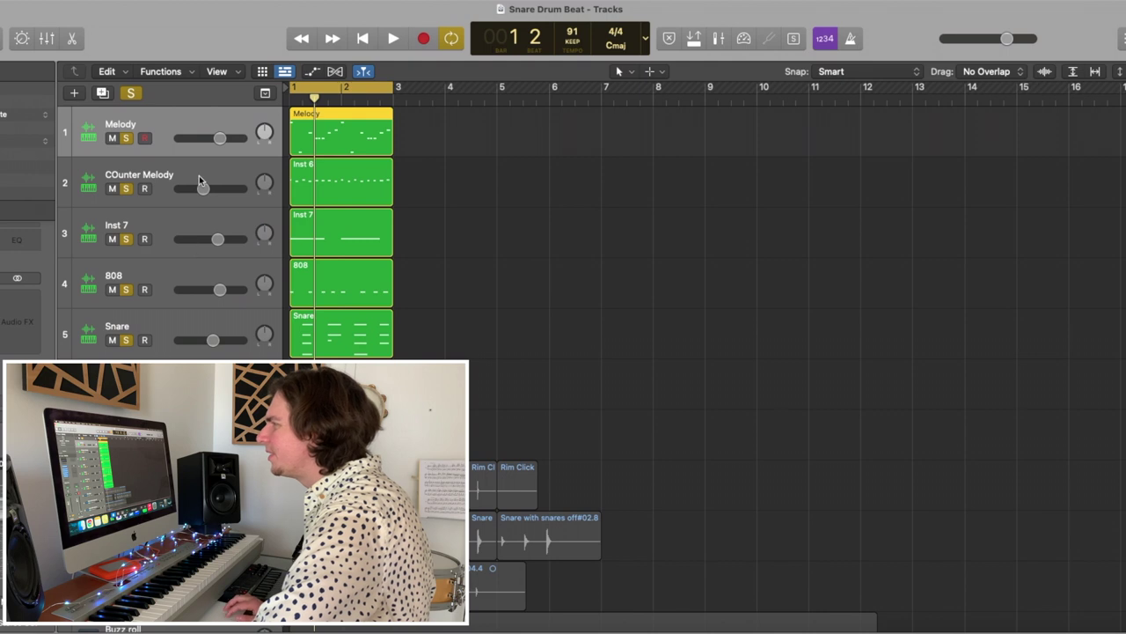
key(space)
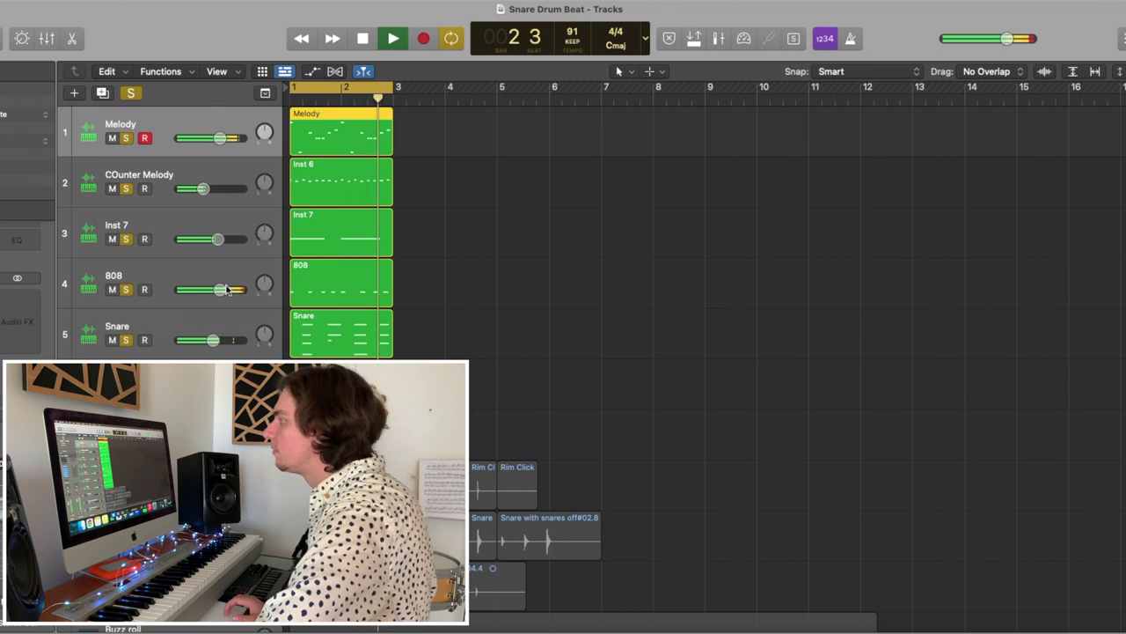
key(space)
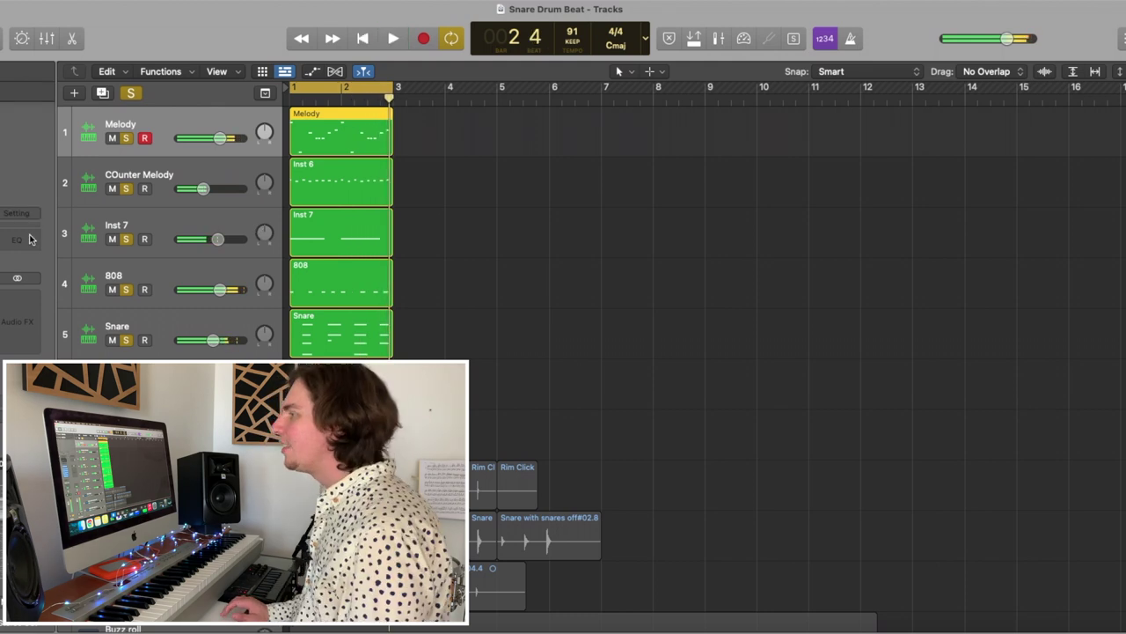
Add a Channel EQ on Stereo Out, cut 7 dB at 348 Hz with Q 14.0, and sweep a boosted Q 9.10 band around 6600 Hz
double_click(30, 238)
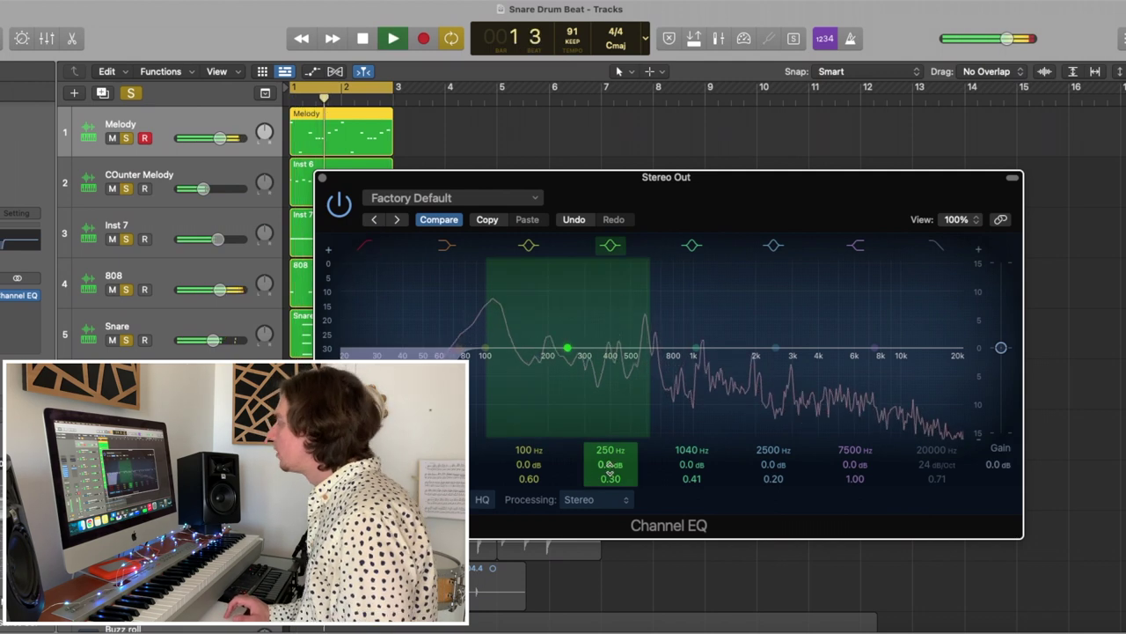
key(space)
drag(611, 477, 611, 396)
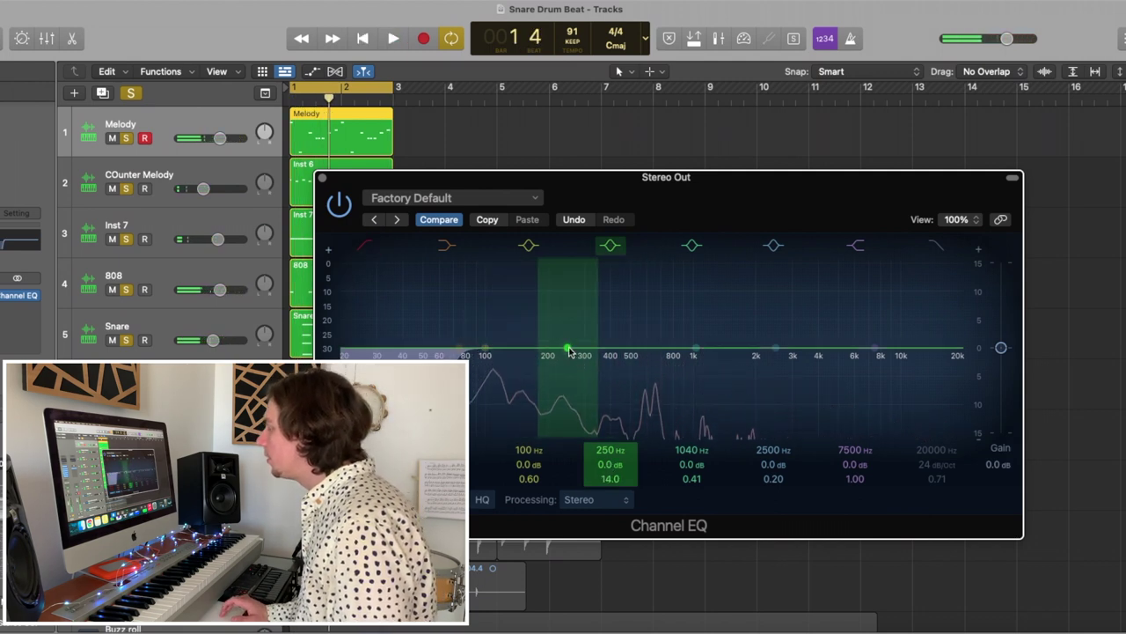
drag(569, 349, 604, 405)
key(space)
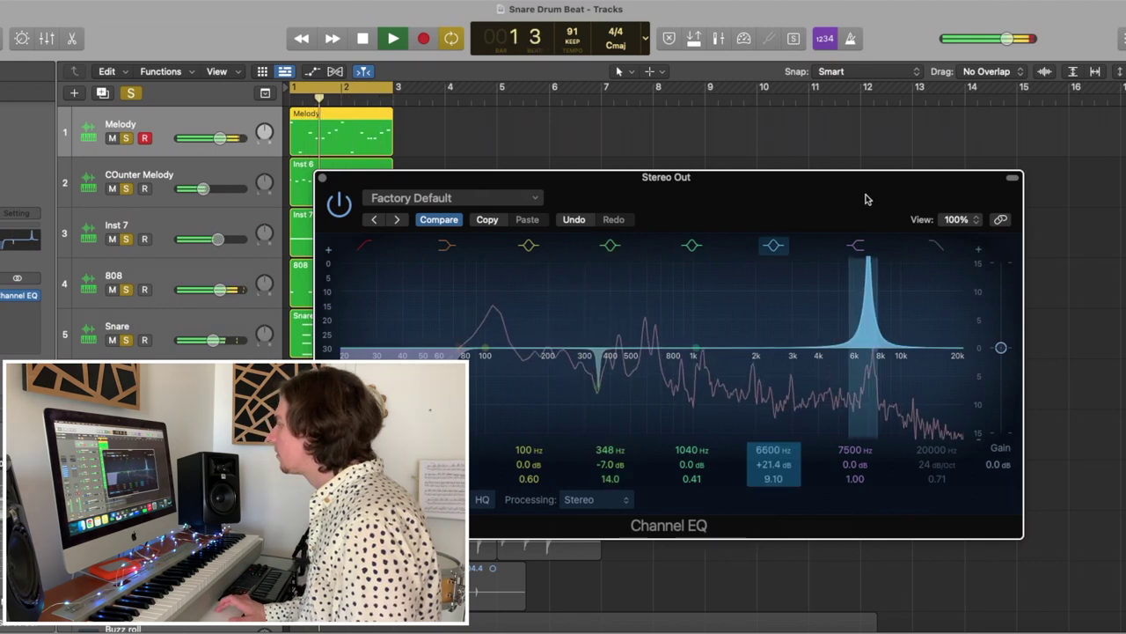
drag(867, 194, 819, 194)
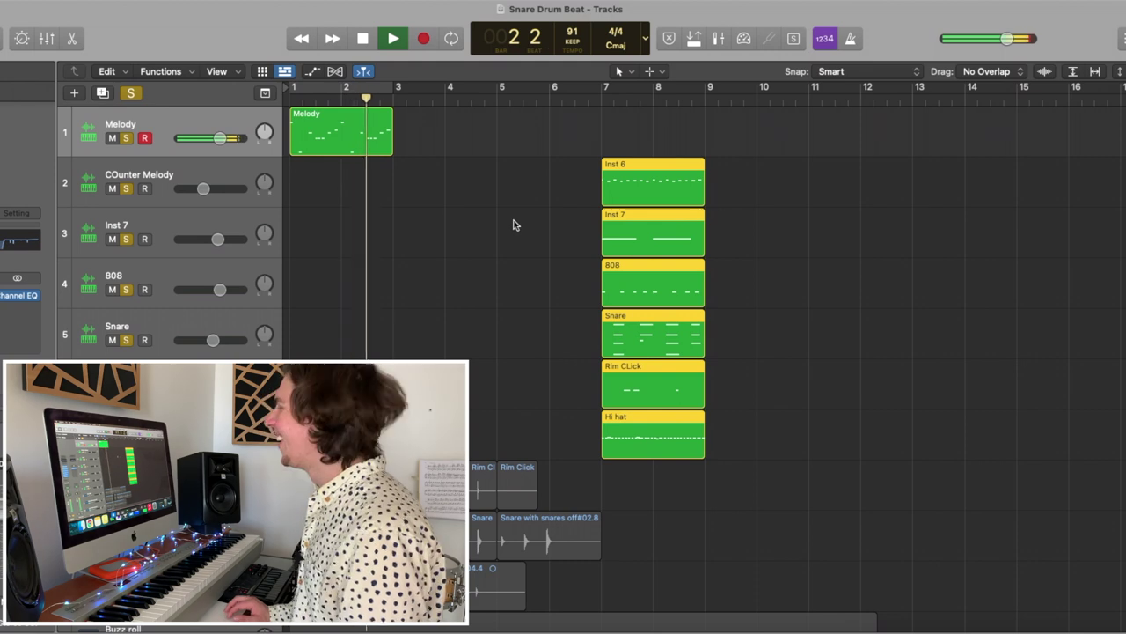
Try the Inst 7 buzz roll region at bar 1 under the melody, and undo the move
key(space)
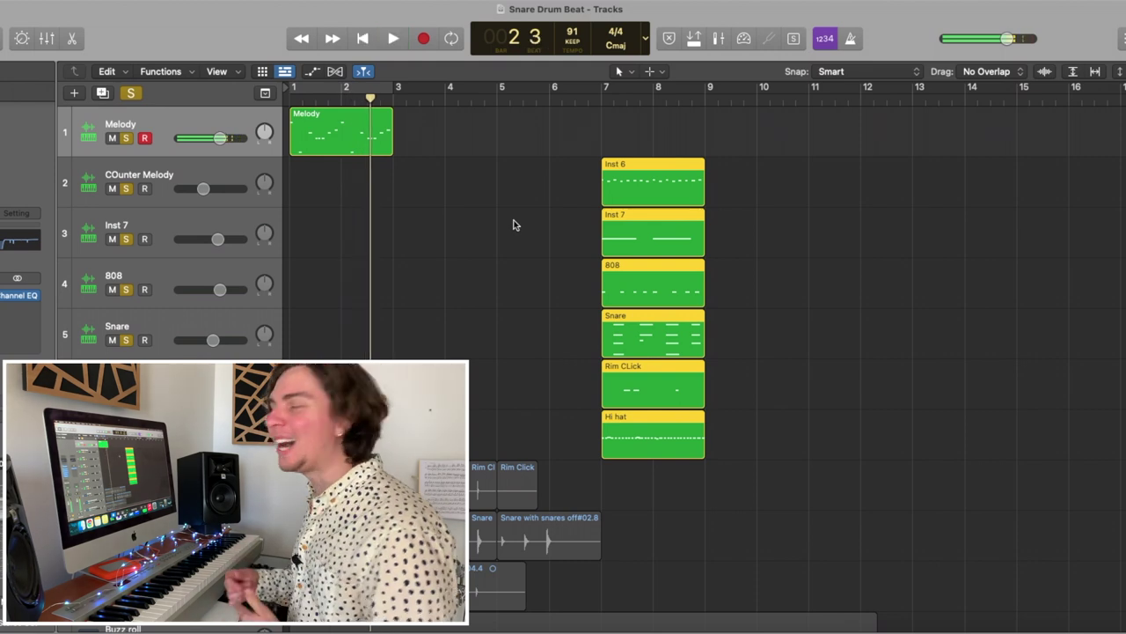
click(637, 184)
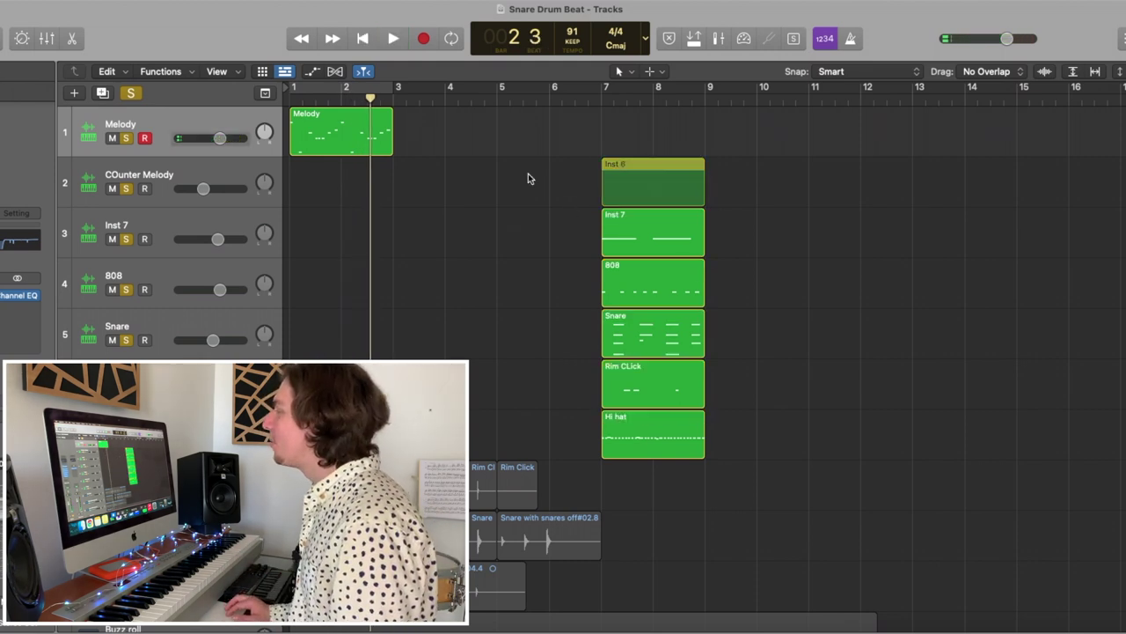
mouse_move(637, 183)
mouse_down()
mouse_move(603, 190)
mouse_move(643, 193)
mouse_up()
drag(643, 241, 308, 239)
key(space)
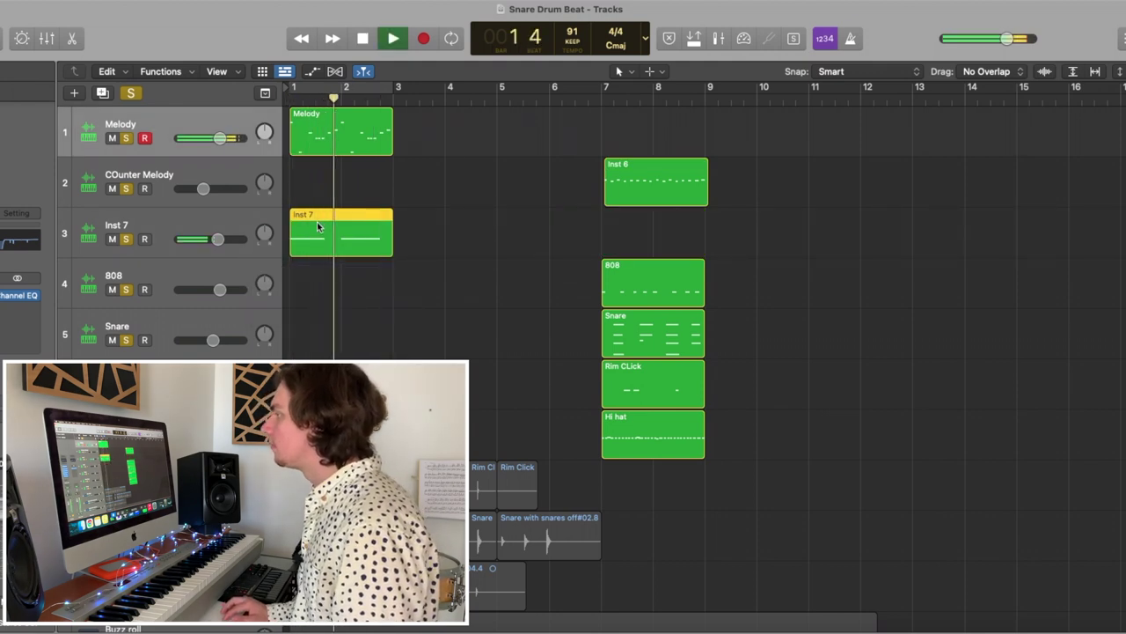
key(space)
key(super+z)
key(super+z)
Play the melody on its own, move the Inst 6 counter melody region to bar 1, and listen to both together
key(space)
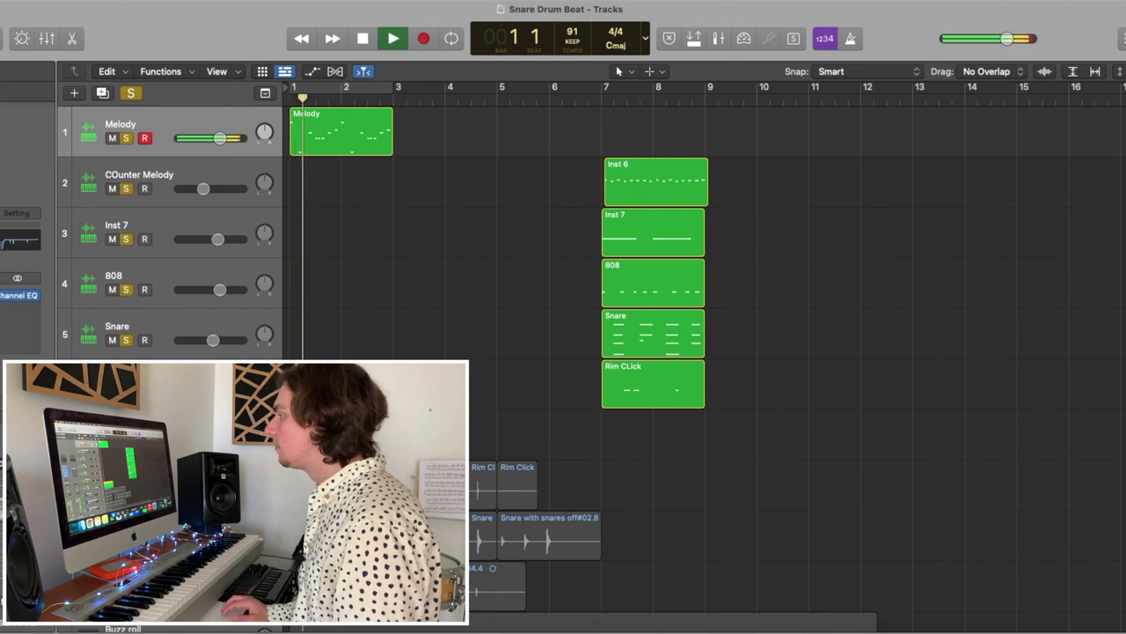
key(space)
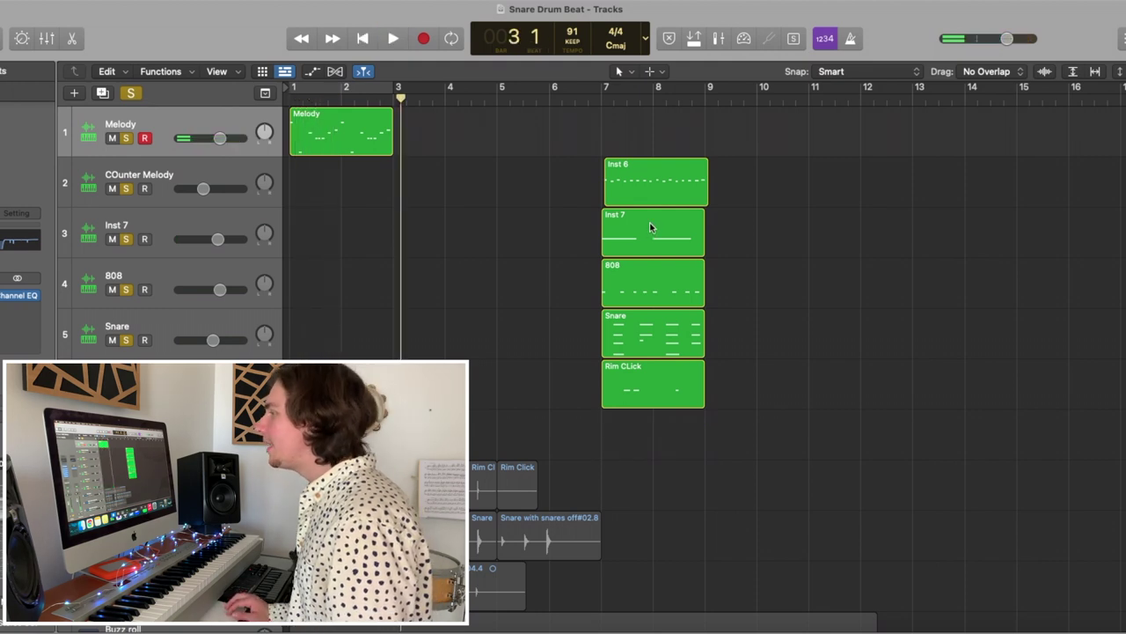
key(space)
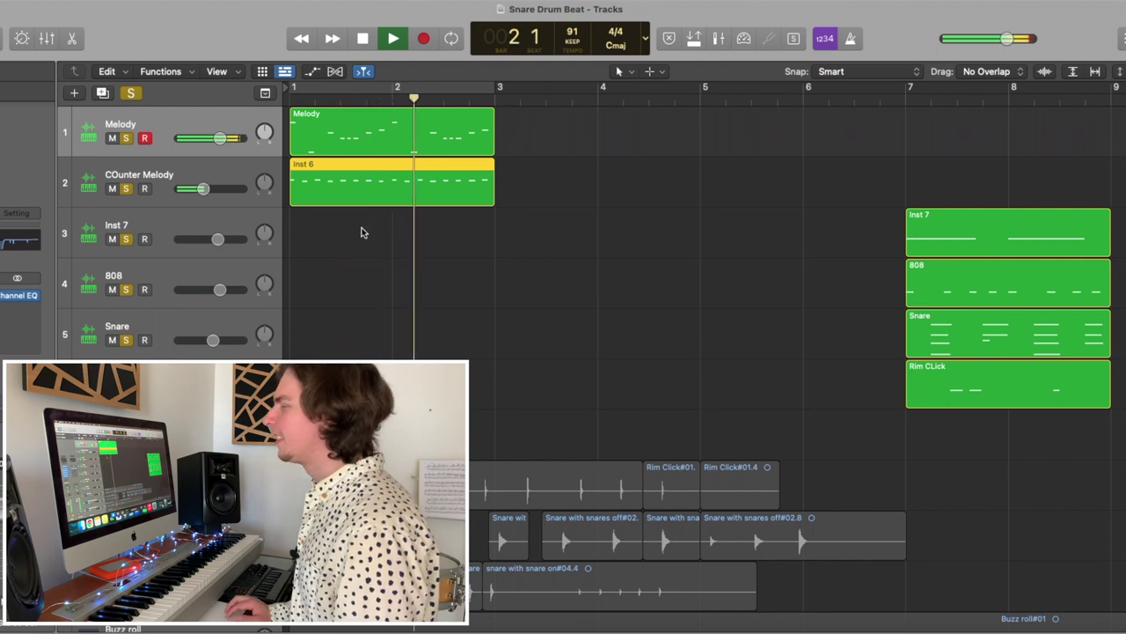
key(space)
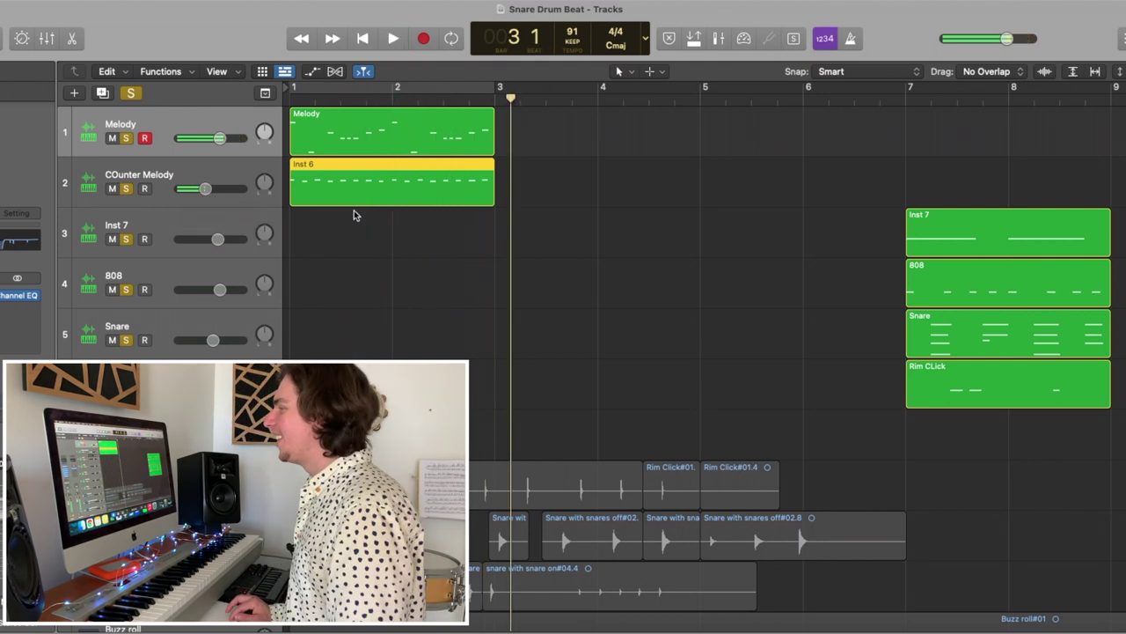
Loop the Melody and Inst 6 regions from bar 1 to about bar 40, and the Snare region from bar 5
click(353, 115)
drag(386, 124, 374, 193)
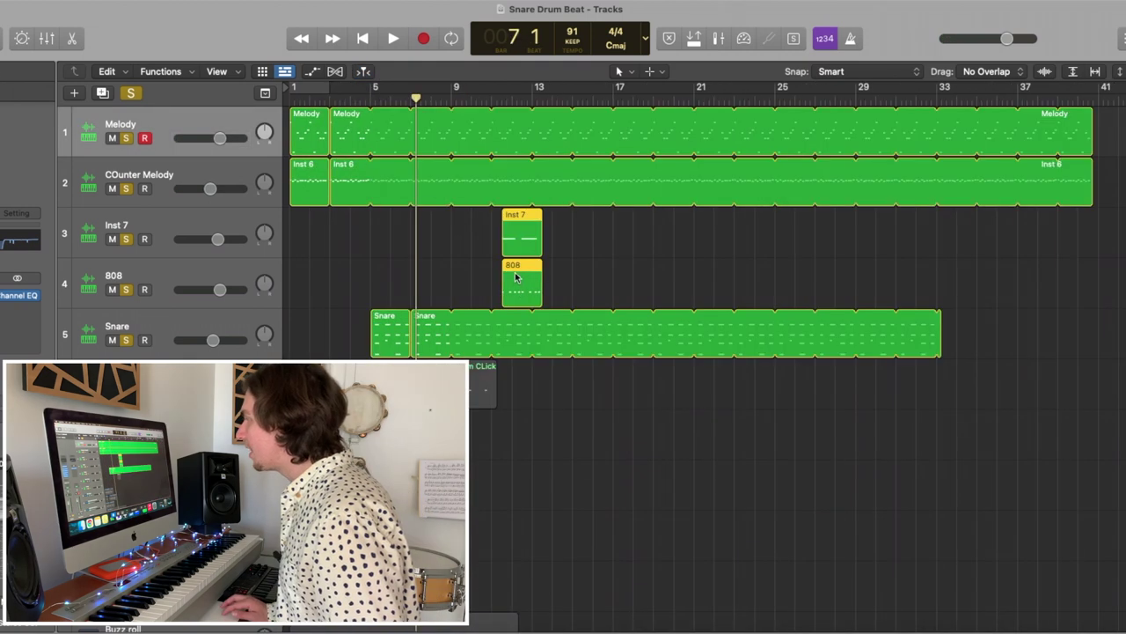
Loop the Inst 7, 808, rim click and hi-hat regions from bar 5, and play the arrangement from bar 1
scroll(502, 352, up, 5)
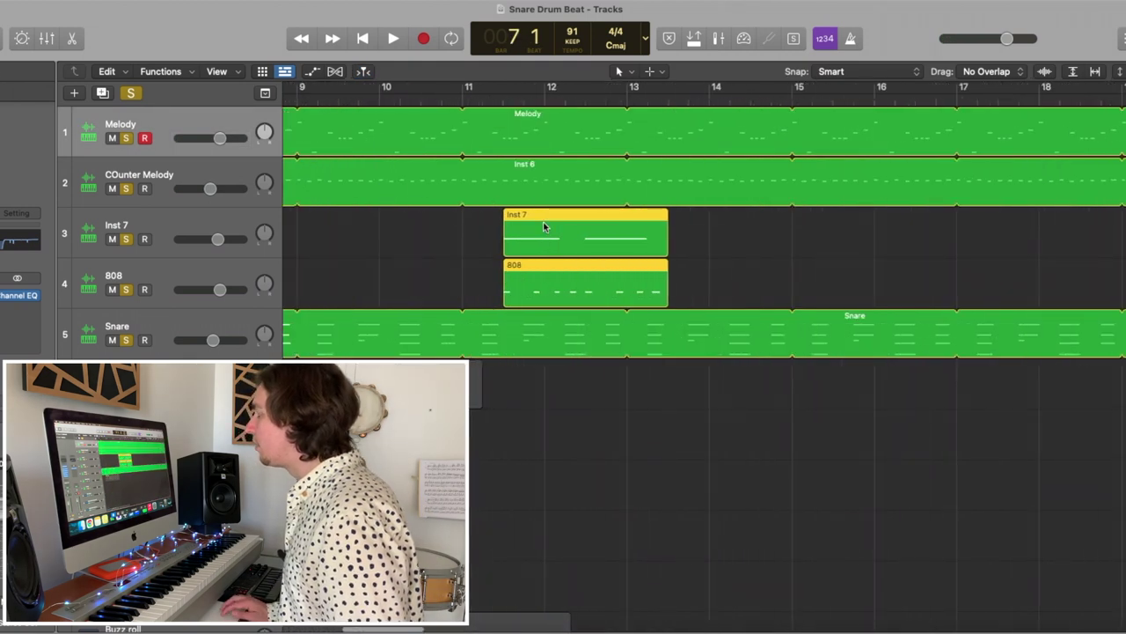
scroll(544, 226, left, 4)
drag(741, 220, 453, 220)
key(super+Left)
key(super+Left)
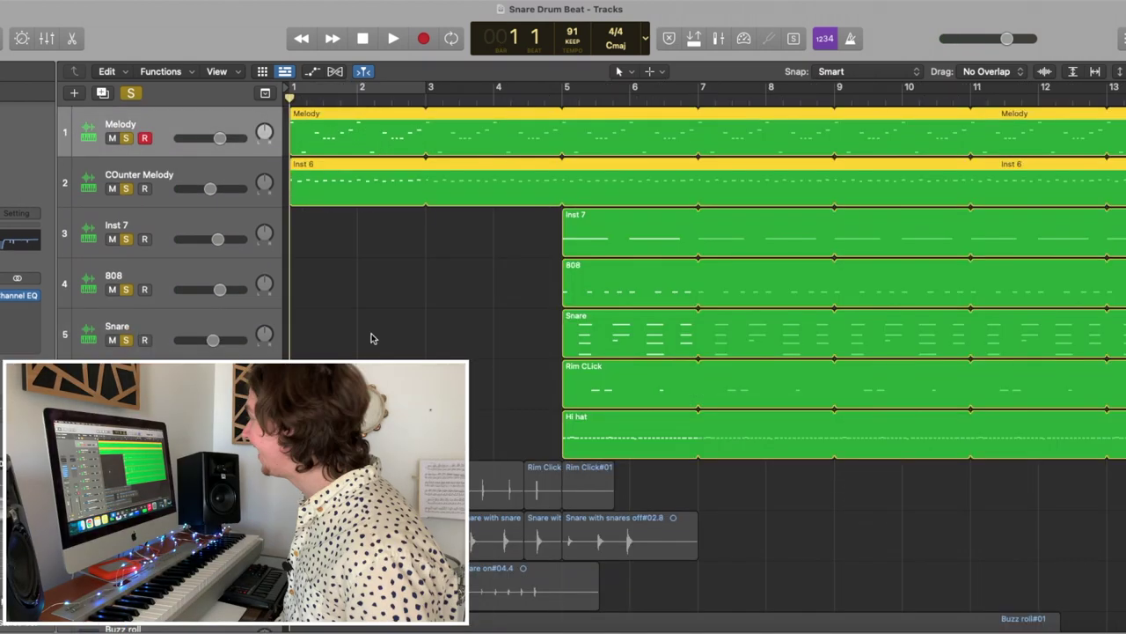
key(space)
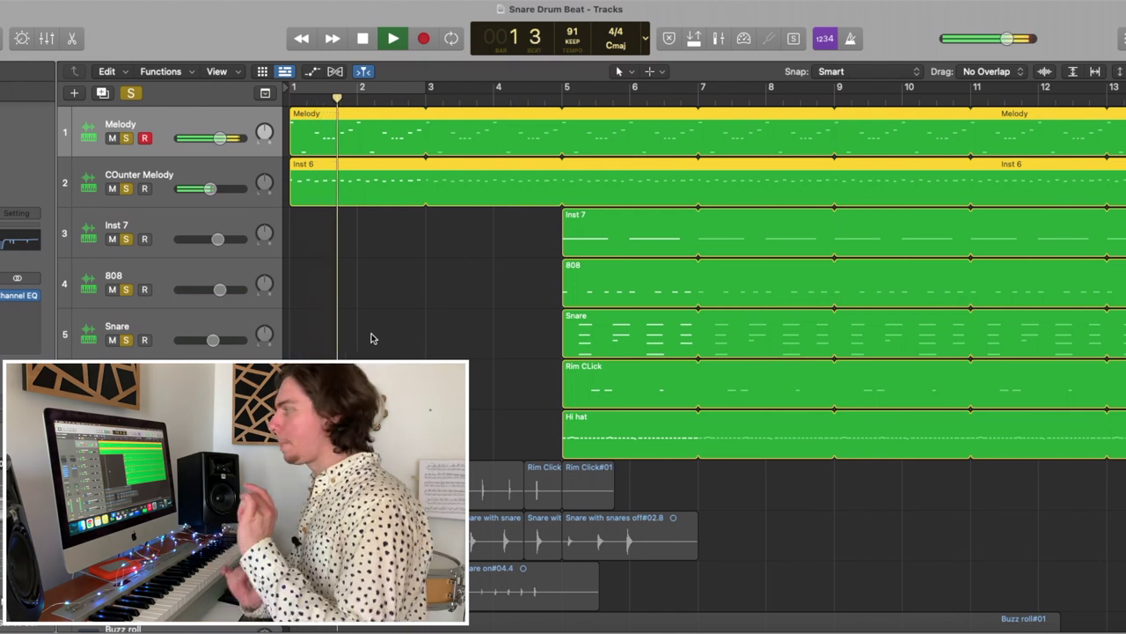